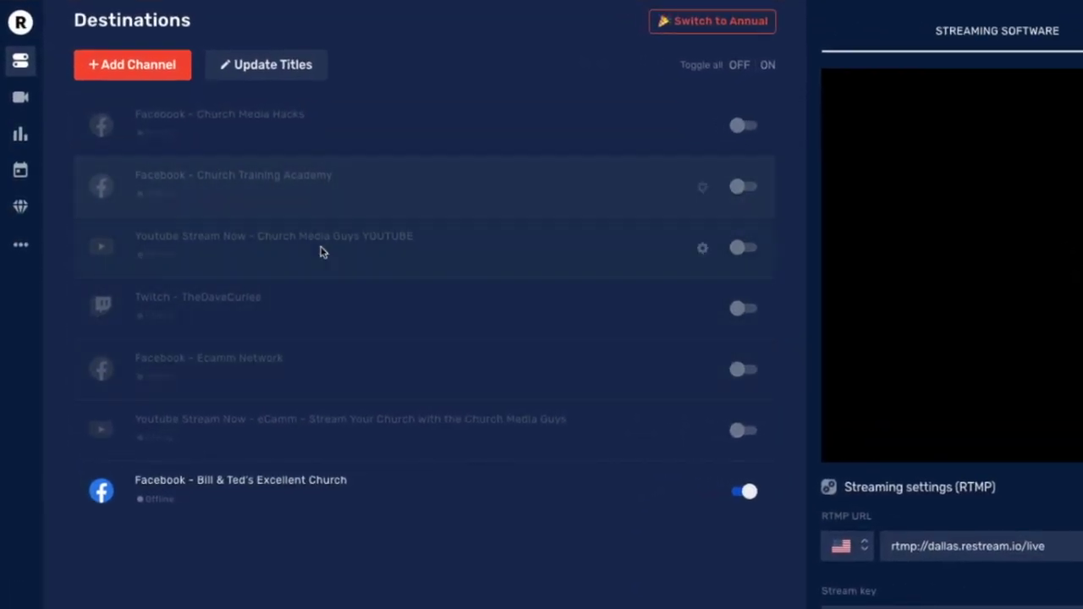
Switch off the Bill & Ted's Excellent Church destination and enable both upper Facebook channels, the Church Media Guys YouTube channel, Twitch and Ecamm Network
click(749, 186)
click(747, 257)
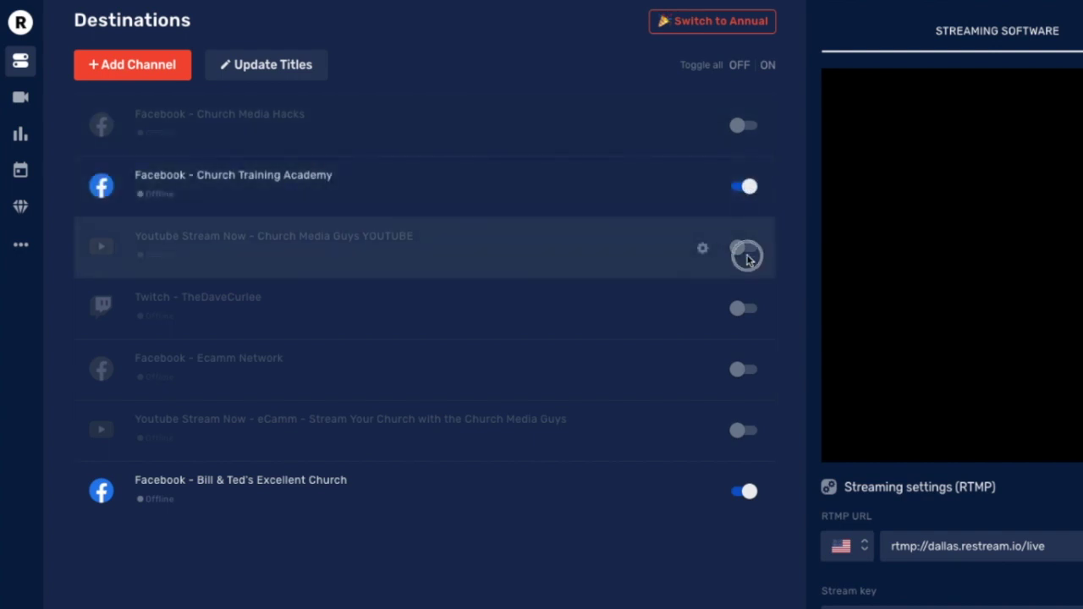
click(744, 494)
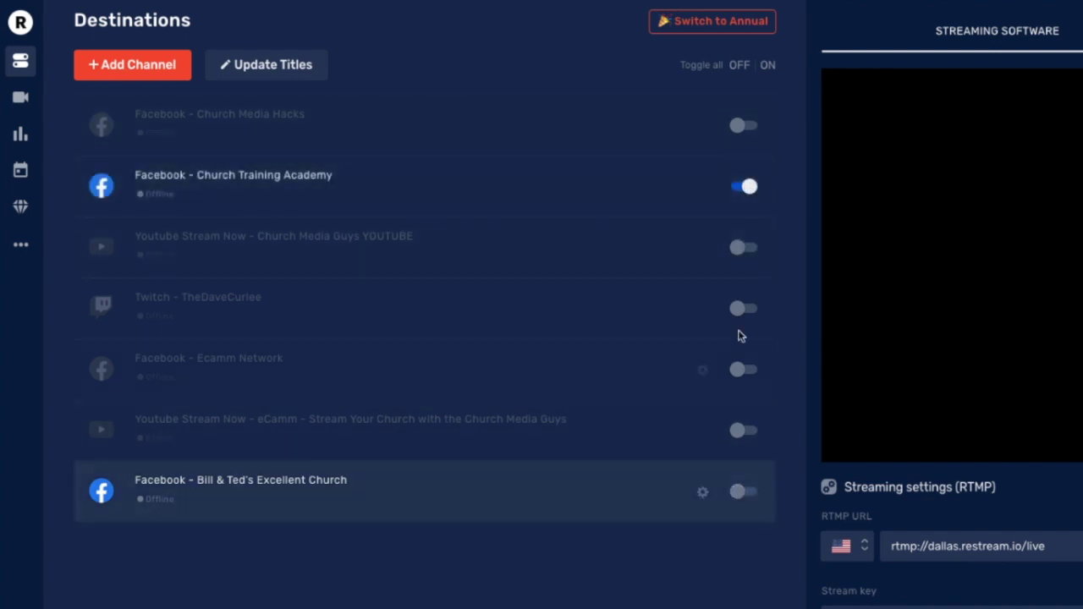
click(743, 247)
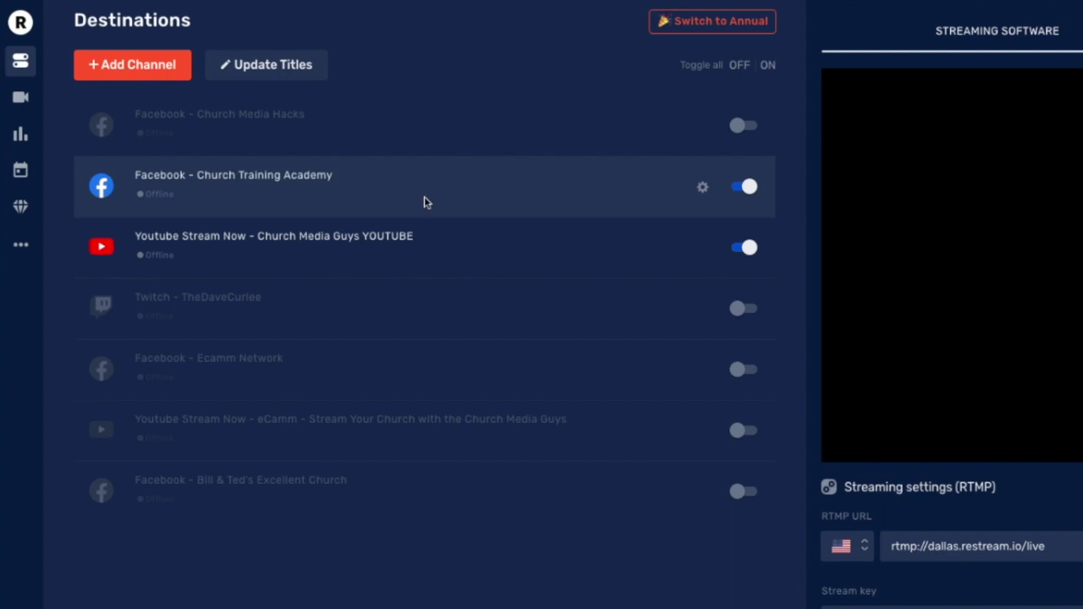
click(744, 308)
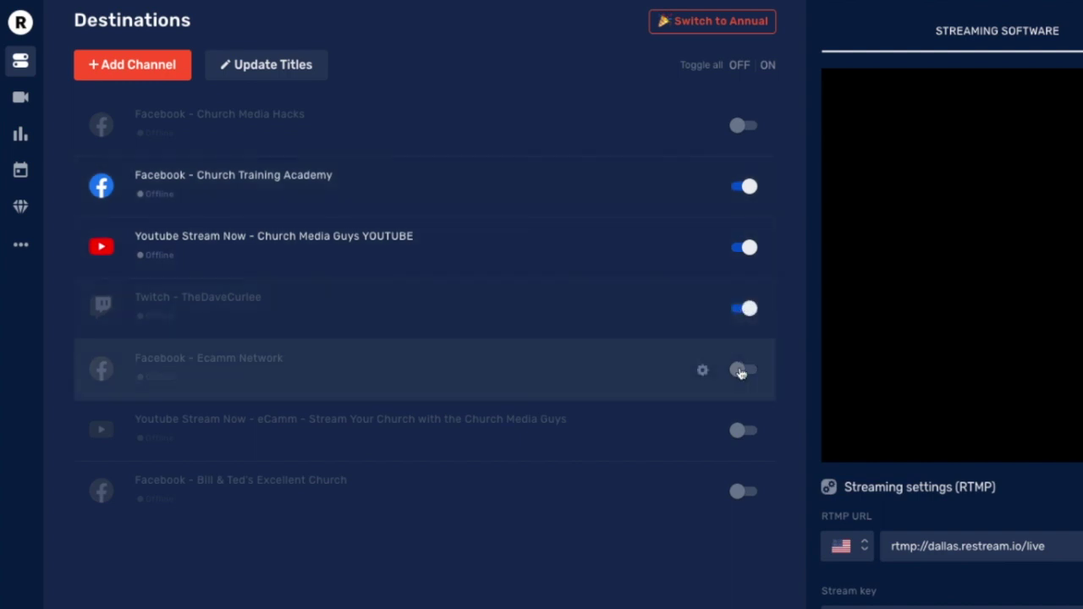
click(741, 371)
click(743, 125)
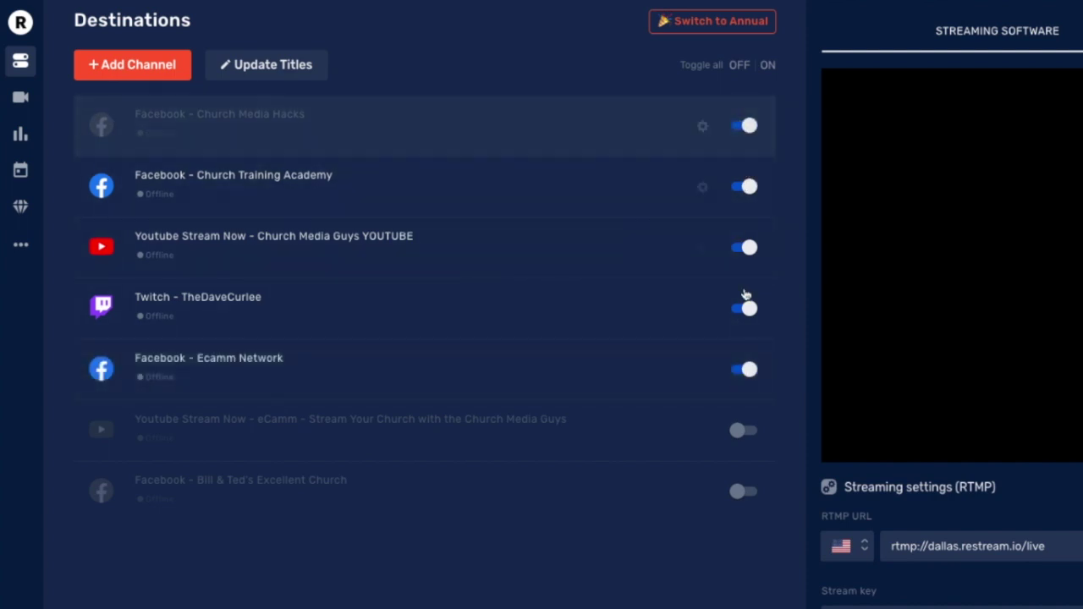
Disable all the enabled destinations and turn on only Facebook - Bill & Ted's Excellent Church
click(743, 369)
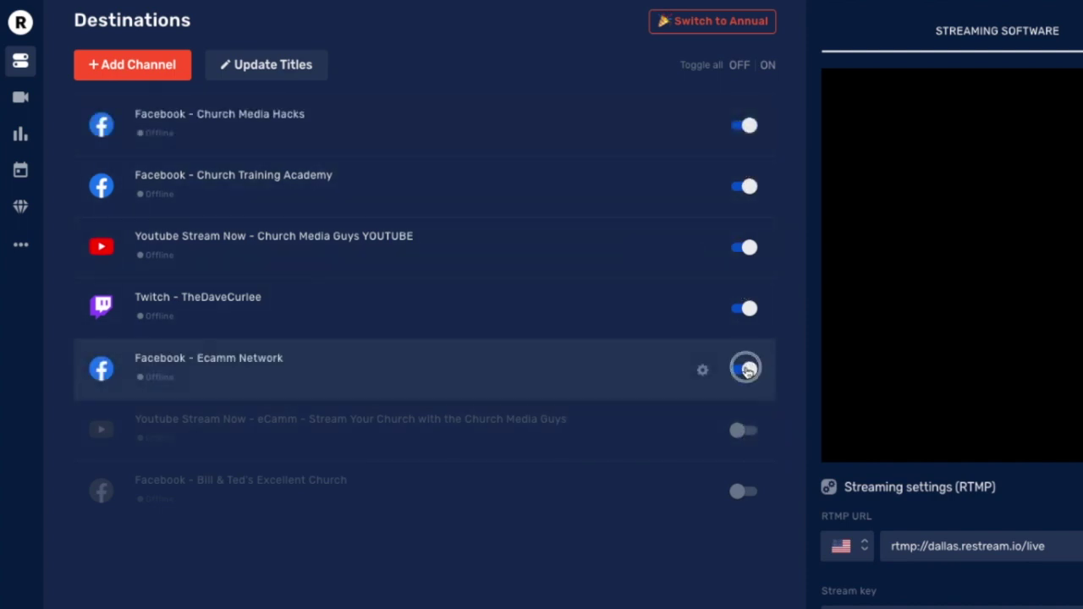
click(743, 310)
click(744, 246)
click(745, 187)
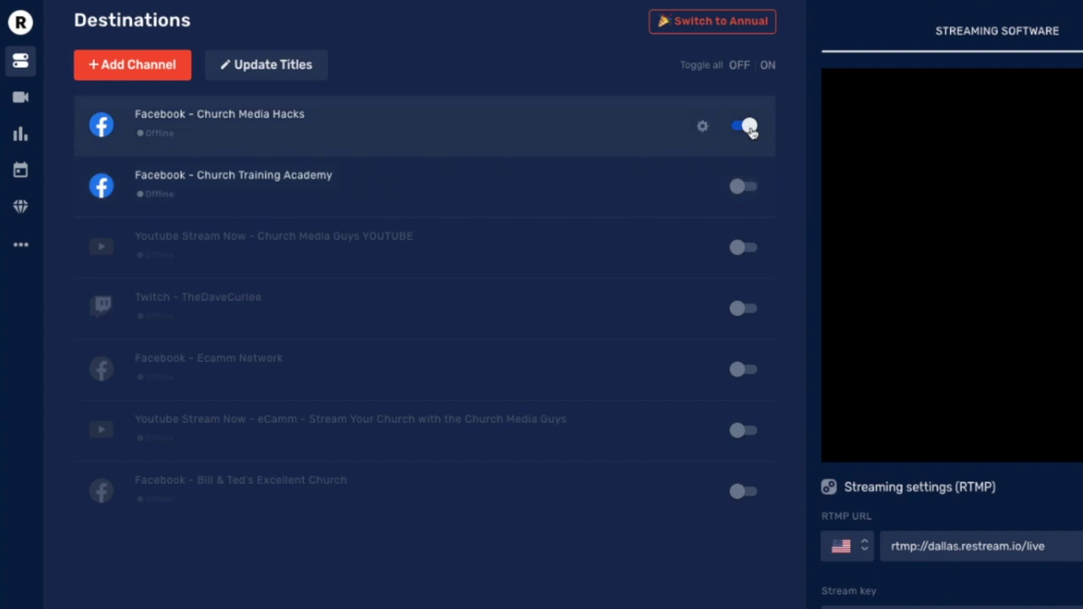
click(743, 125)
click(743, 491)
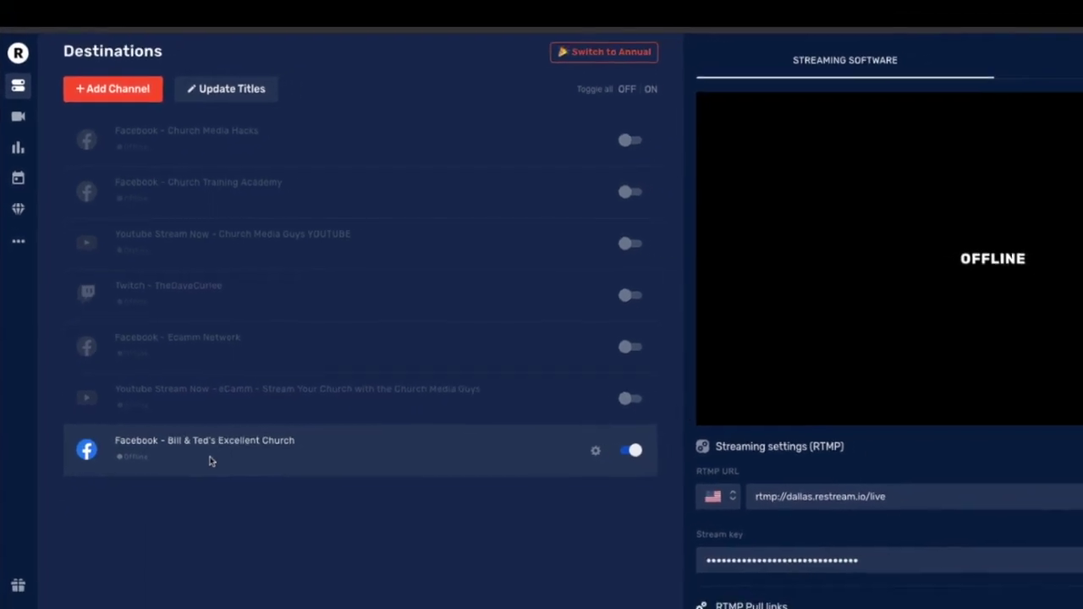
Open the Live Studio and look through its captions and its logo, overlay, video and background graphics
click(15, 138)
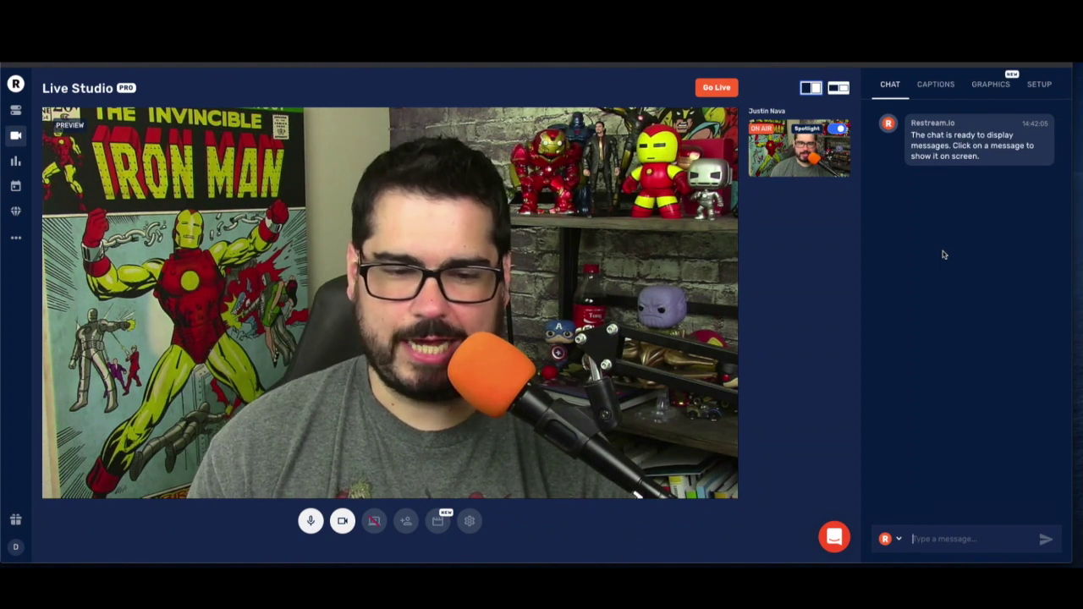
mouse_move(930, 126)
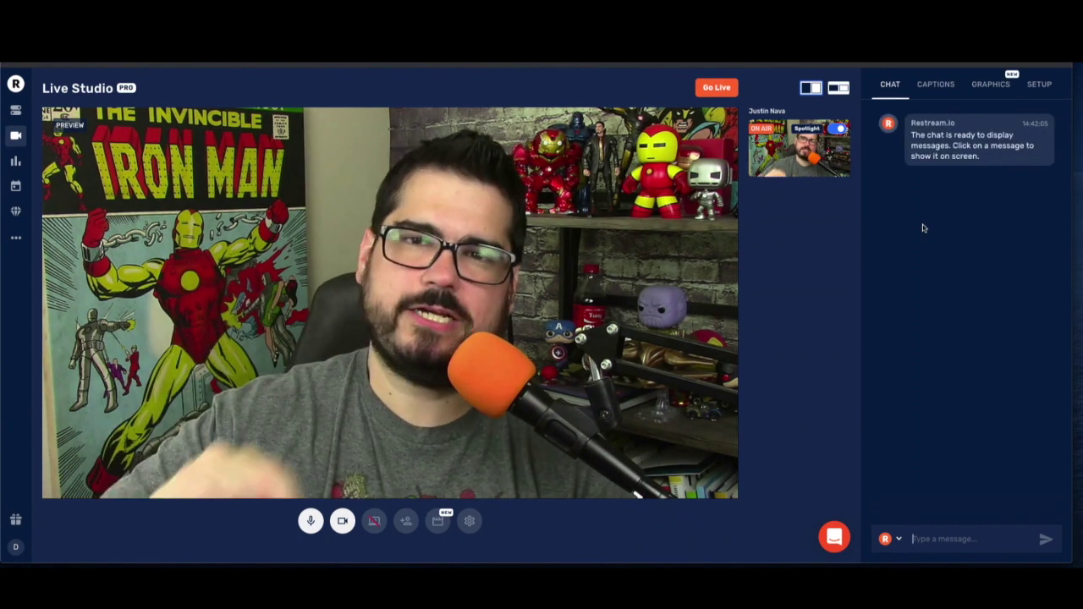
click(928, 83)
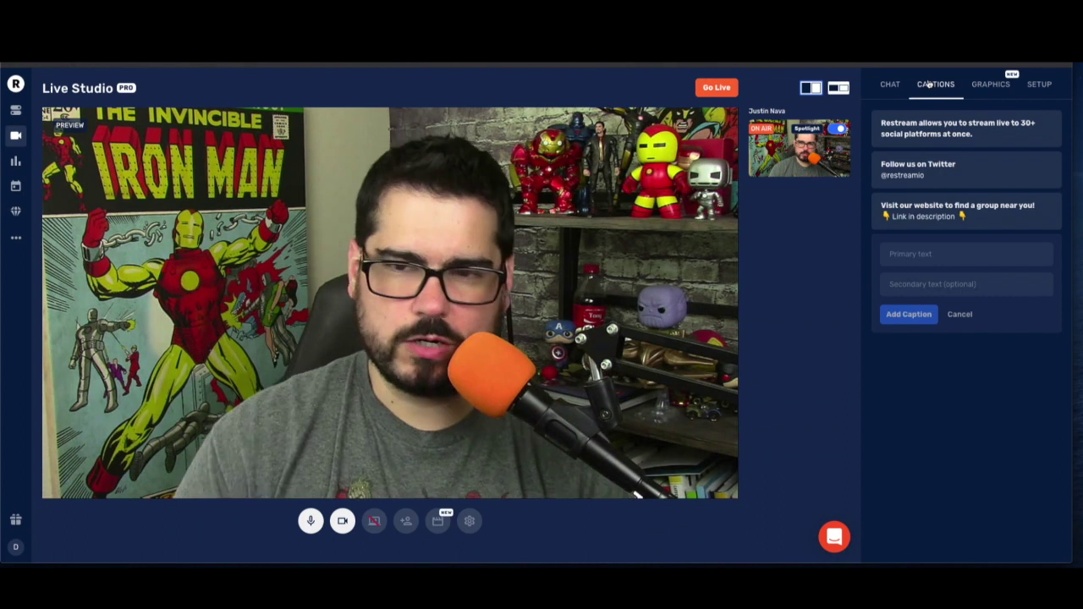
click(994, 86)
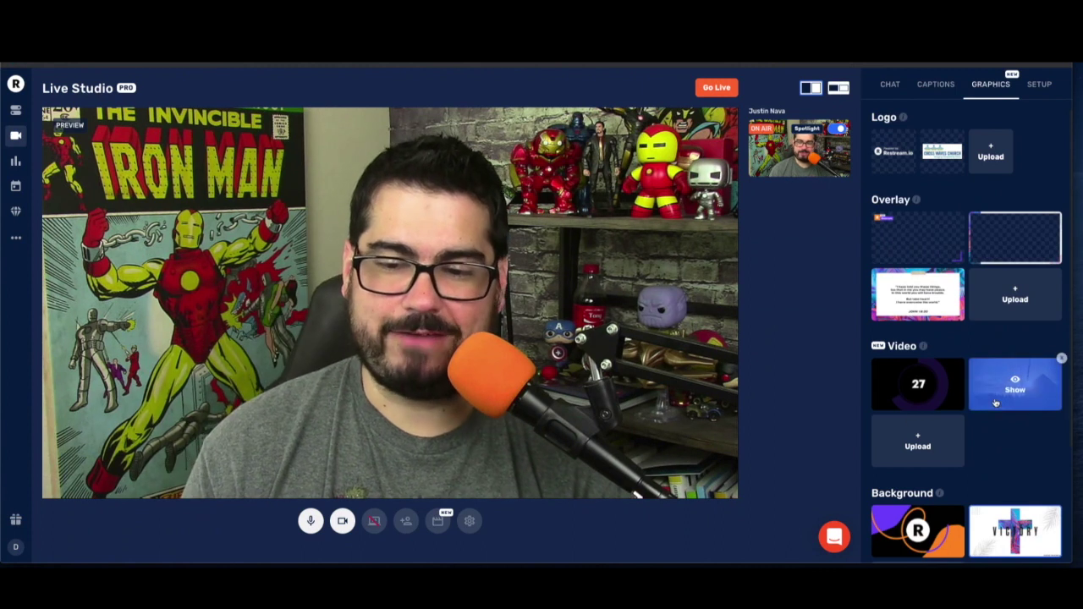
scroll(995, 402, down, 1)
scroll(995, 403, up, 2)
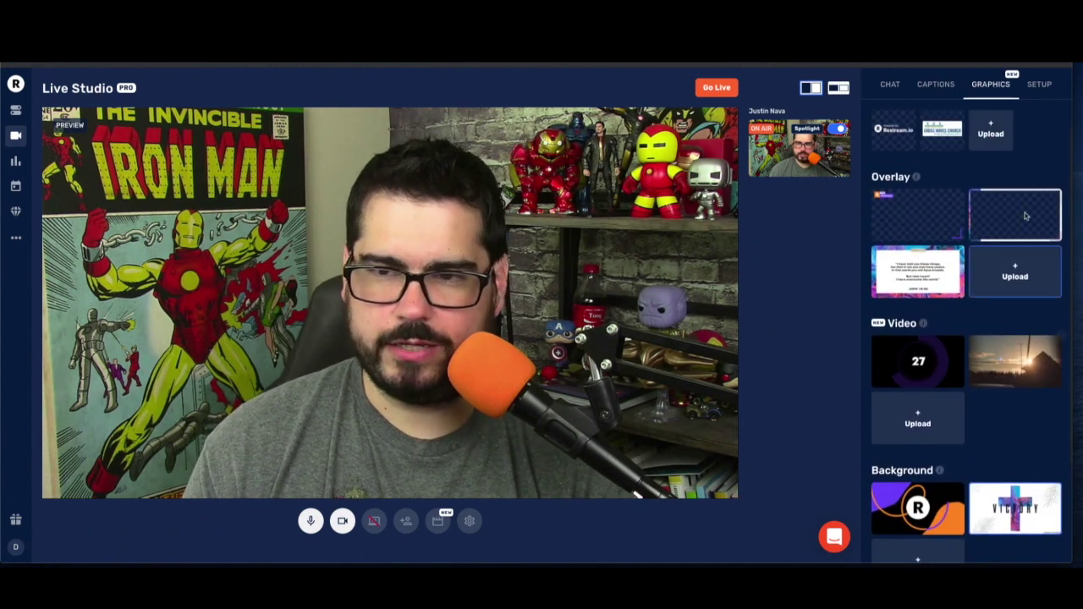
Enter "Is God Bigger Than The Boogie Man?" as the stream title in the studio setup
click(1034, 87)
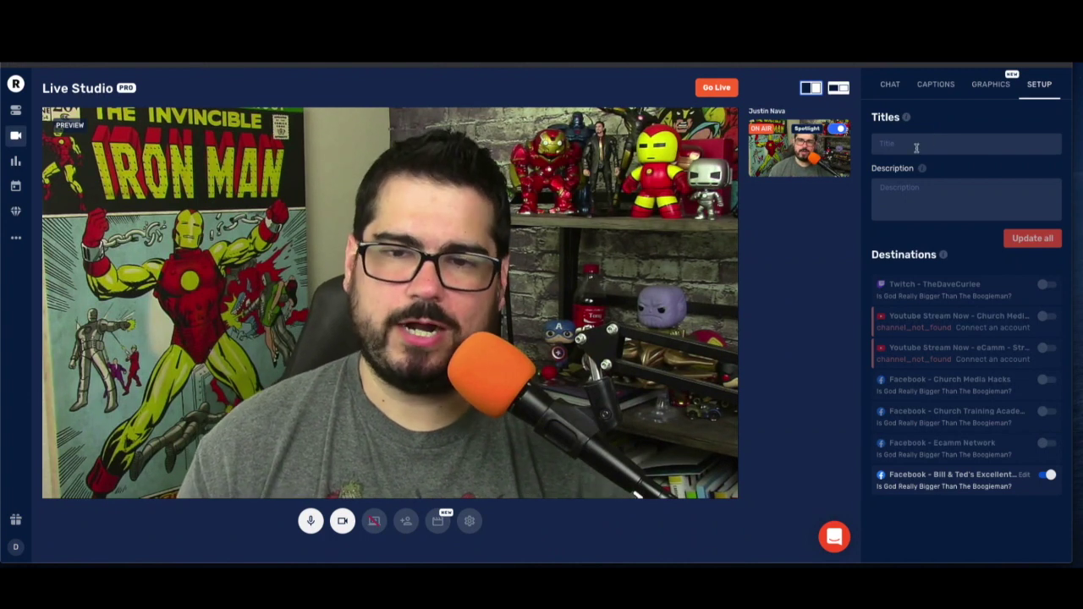
click(915, 148)
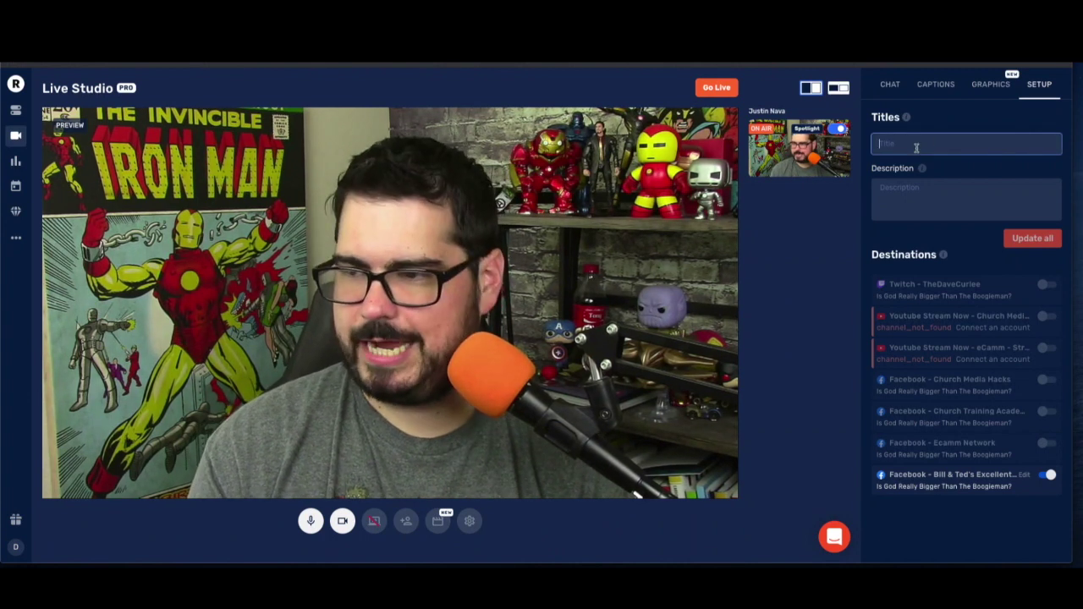
mouse_move(541, 304)
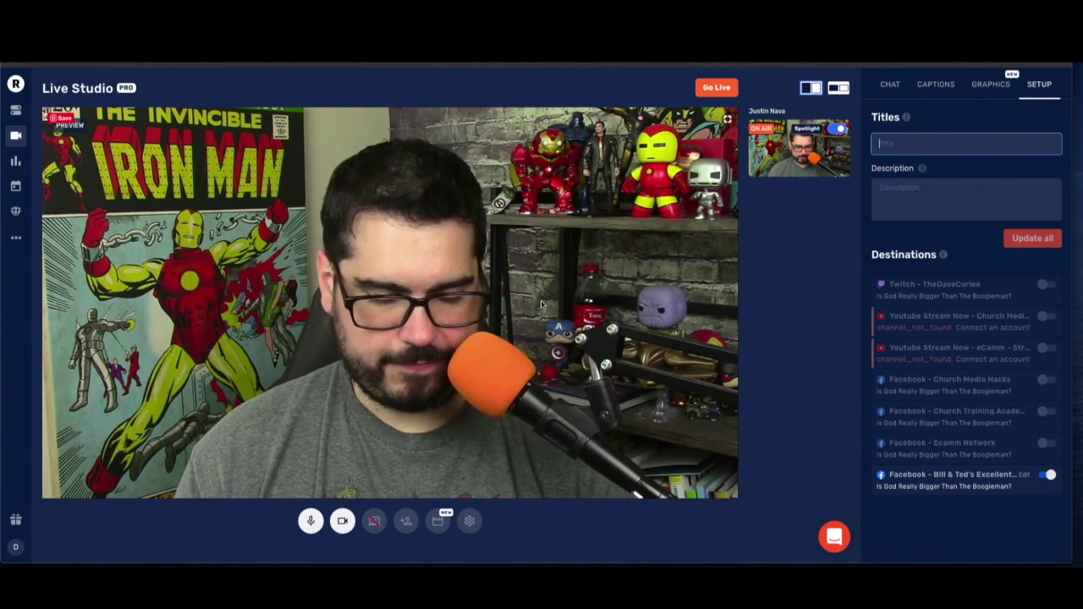
text(Is God Bigger Than The Boogie Man?)
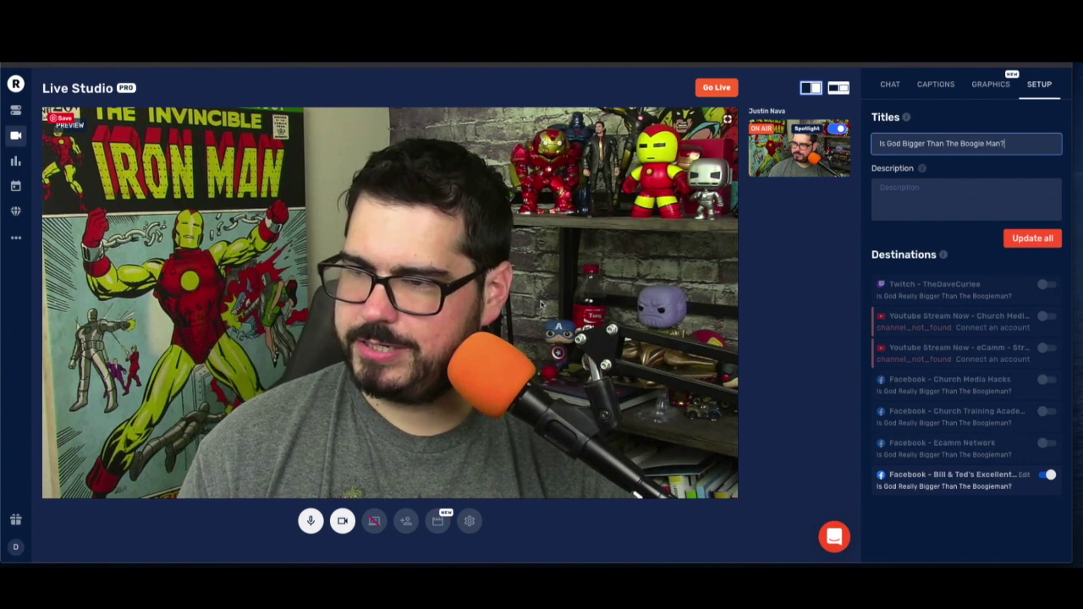
Add the description "New series starts today! Find a small group near you at crosswaveschurch.com", update all destinations and go live
click(935, 208)
text(New series starts today!  Find a small group near you at crosswaveschurch.com)
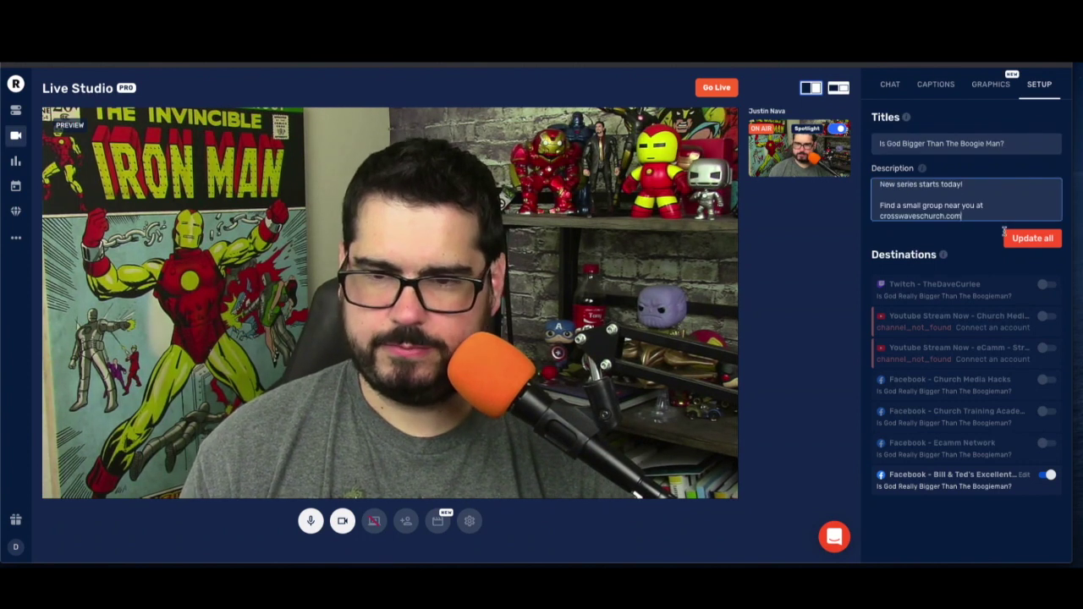
click(1032, 237)
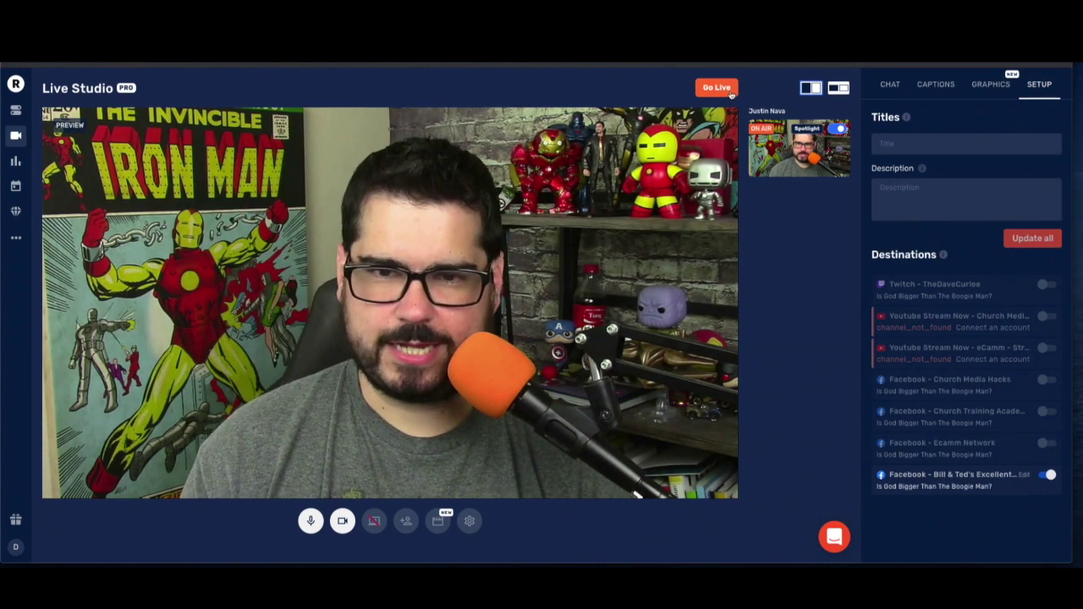
click(718, 88)
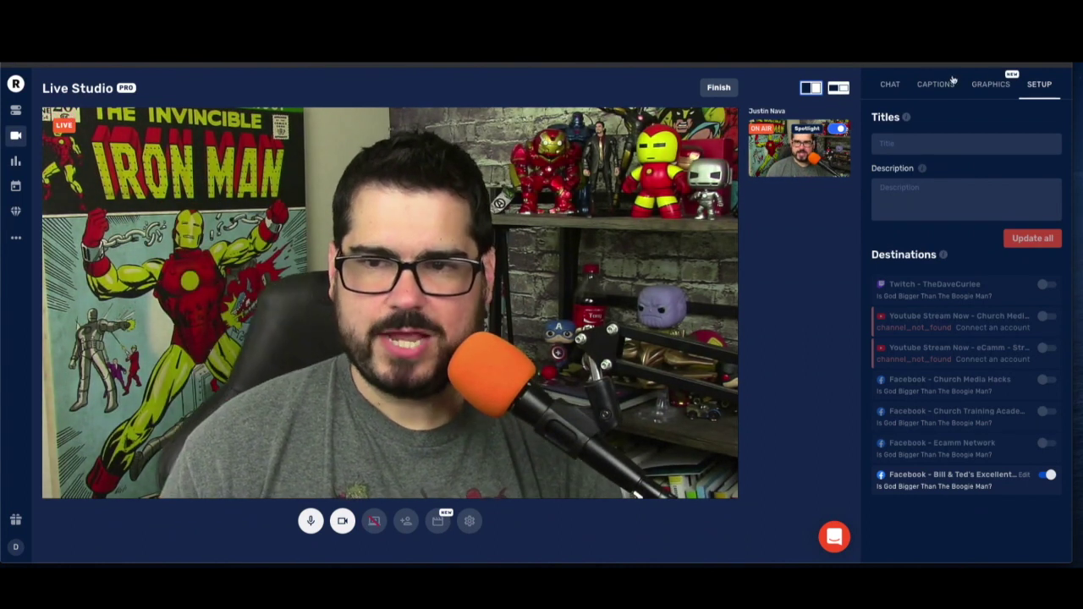
Show the Restream.io logo on the live stream, switch to the Cross Waves Church logo, and hide it again
click(994, 84)
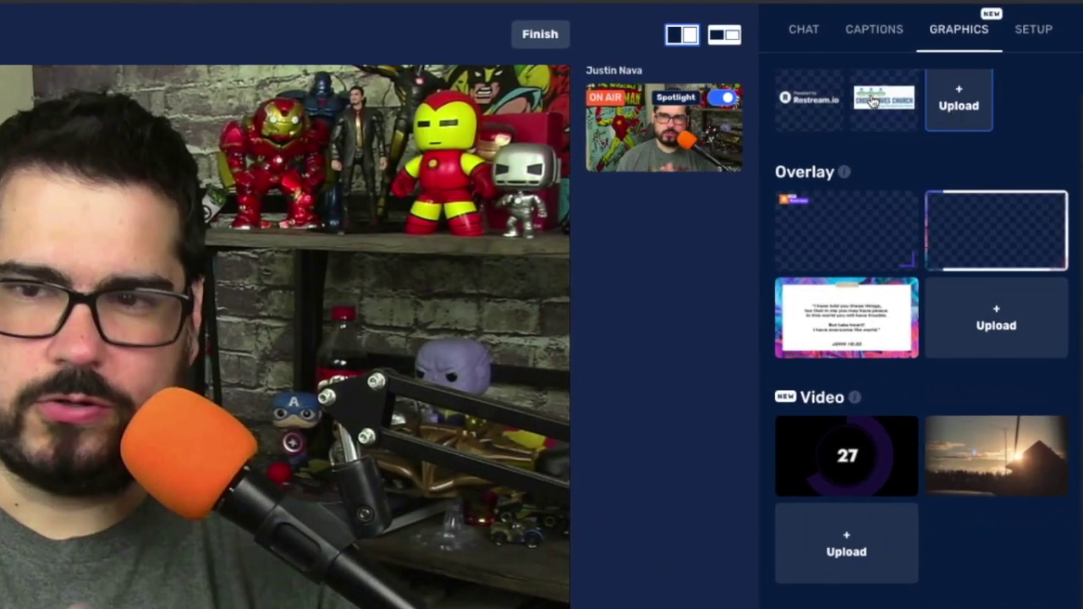
click(828, 106)
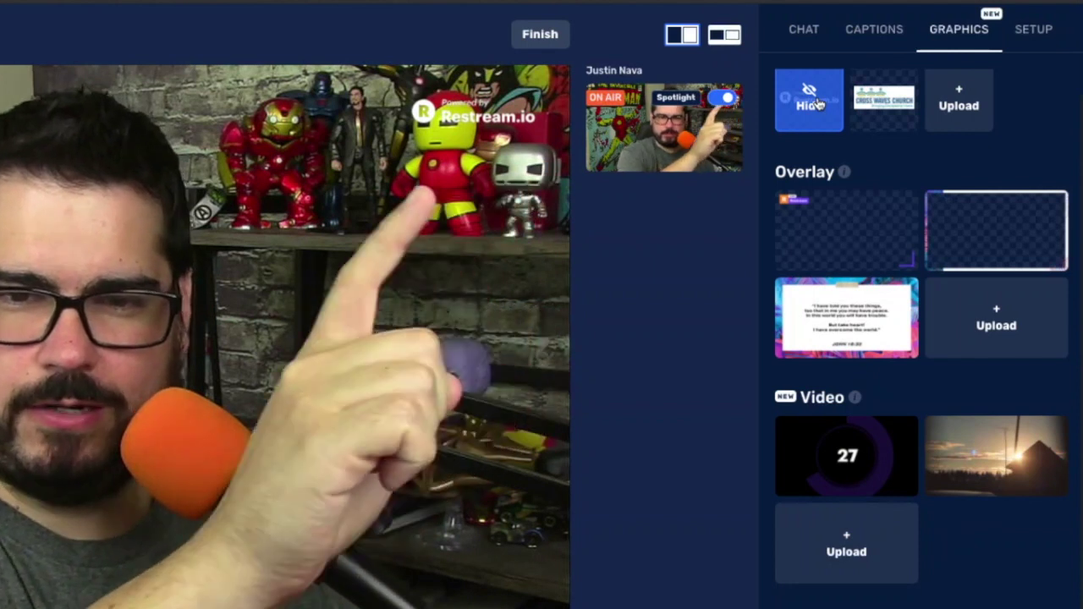
click(817, 103)
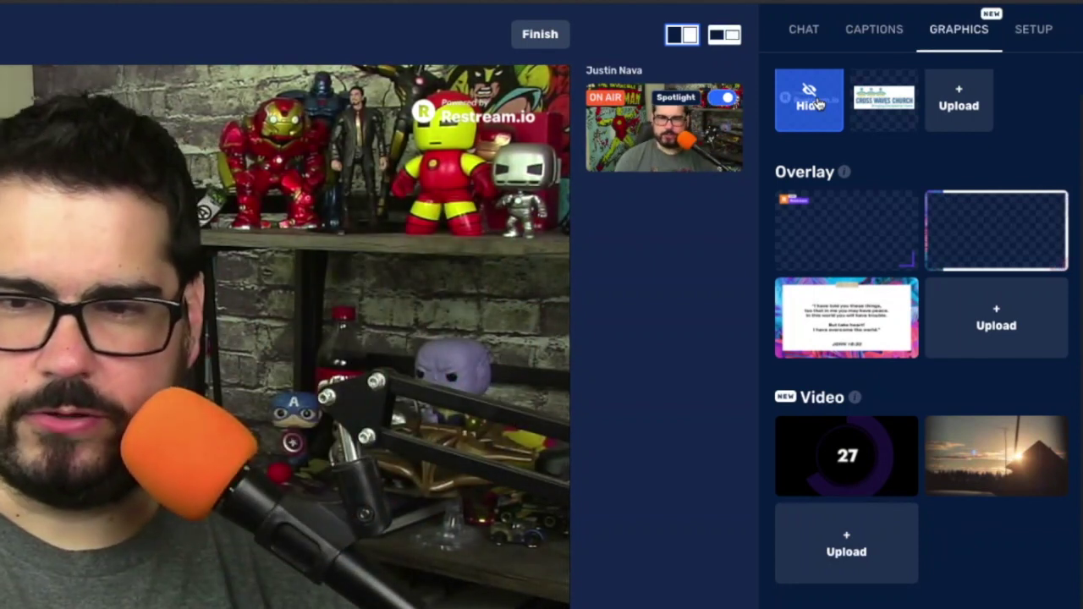
click(873, 108)
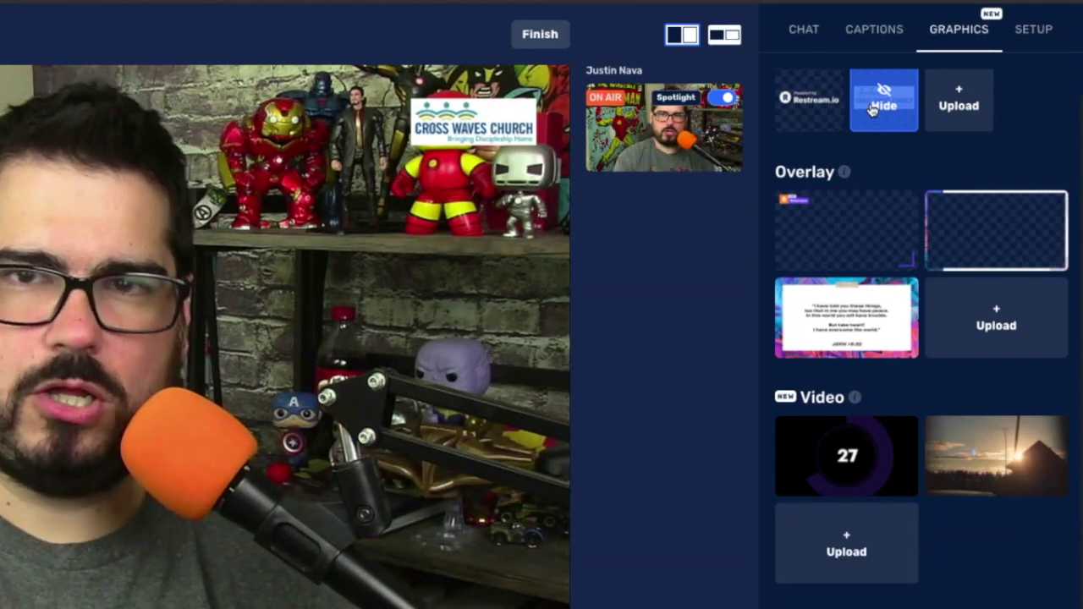
click(871, 108)
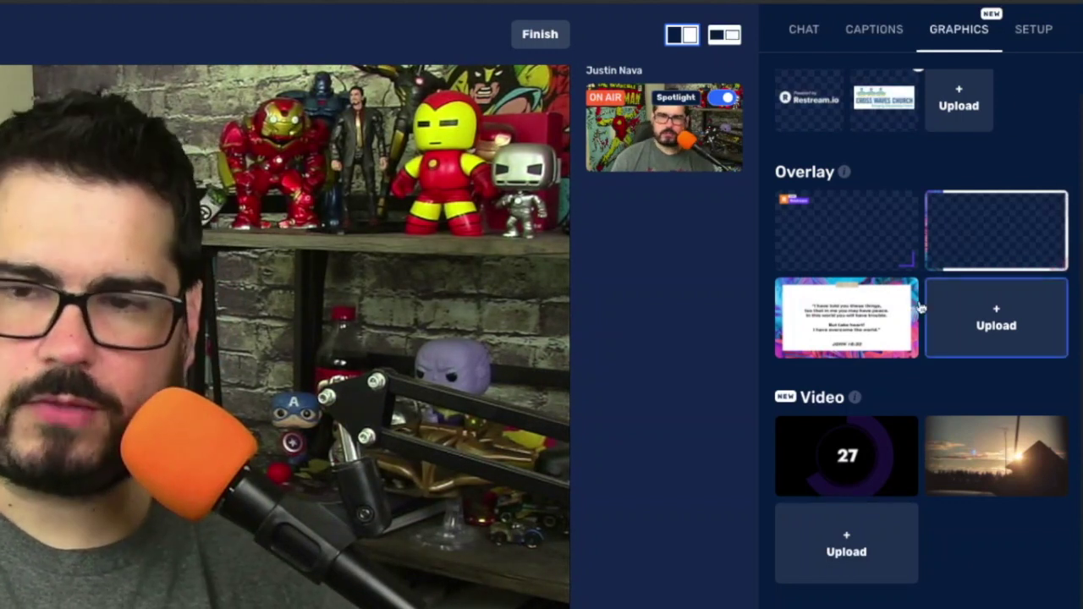
Show the white-bordered frame overlay on the live stream, switch to the John 16:33 verse overlay, and hide it again
mouse_move(820, 225)
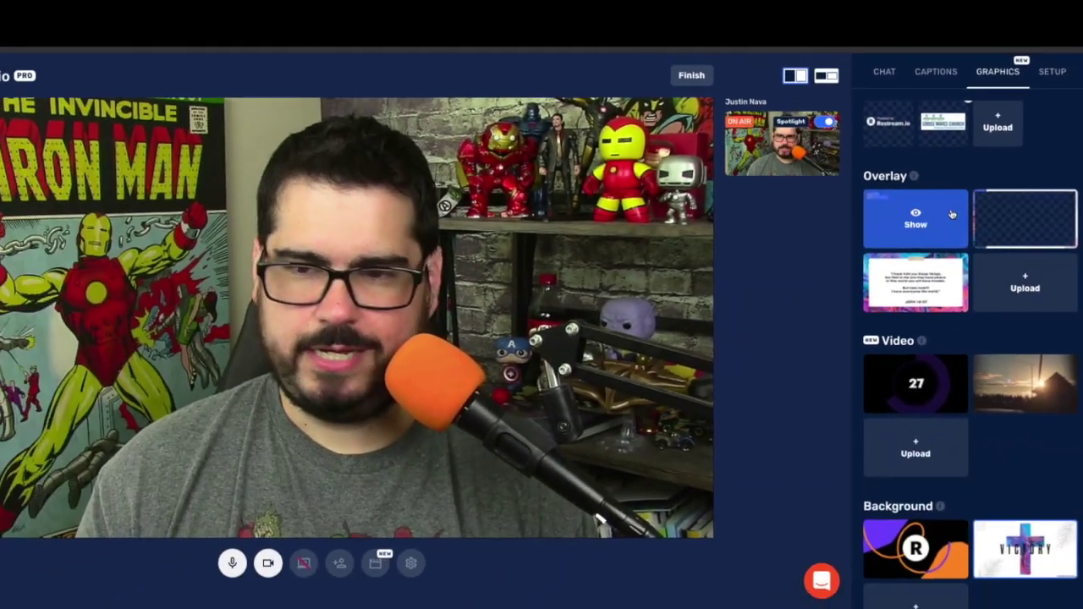
mouse_move(965, 220)
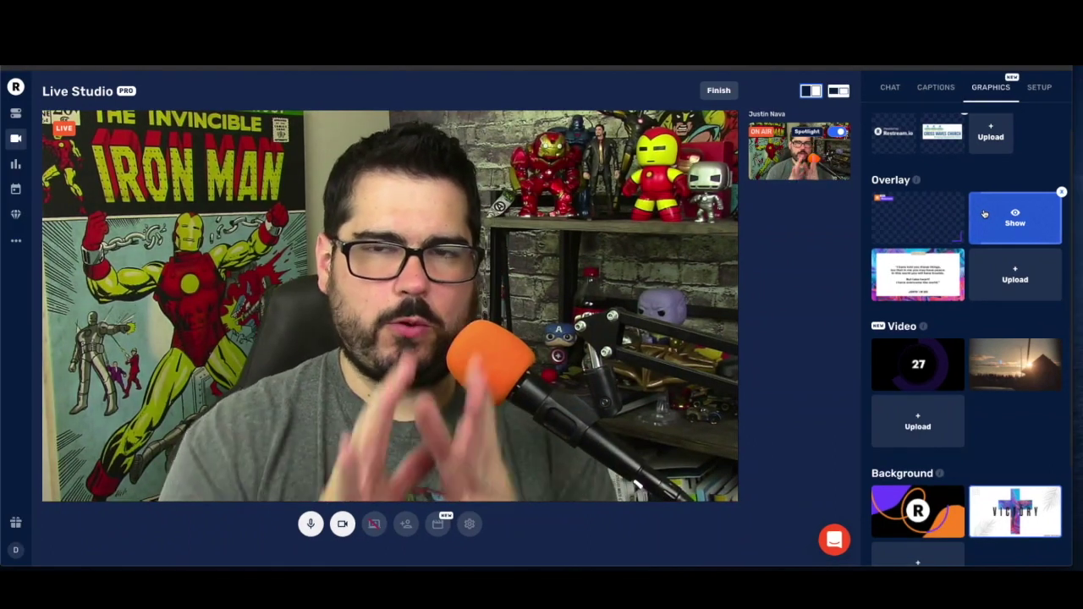
click(984, 214)
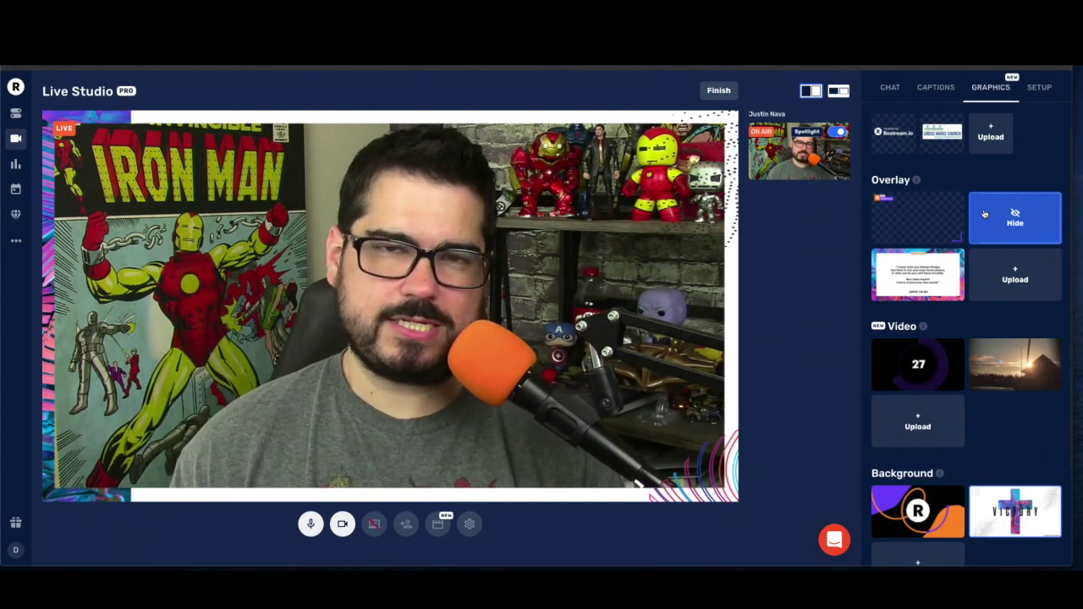
click(934, 264)
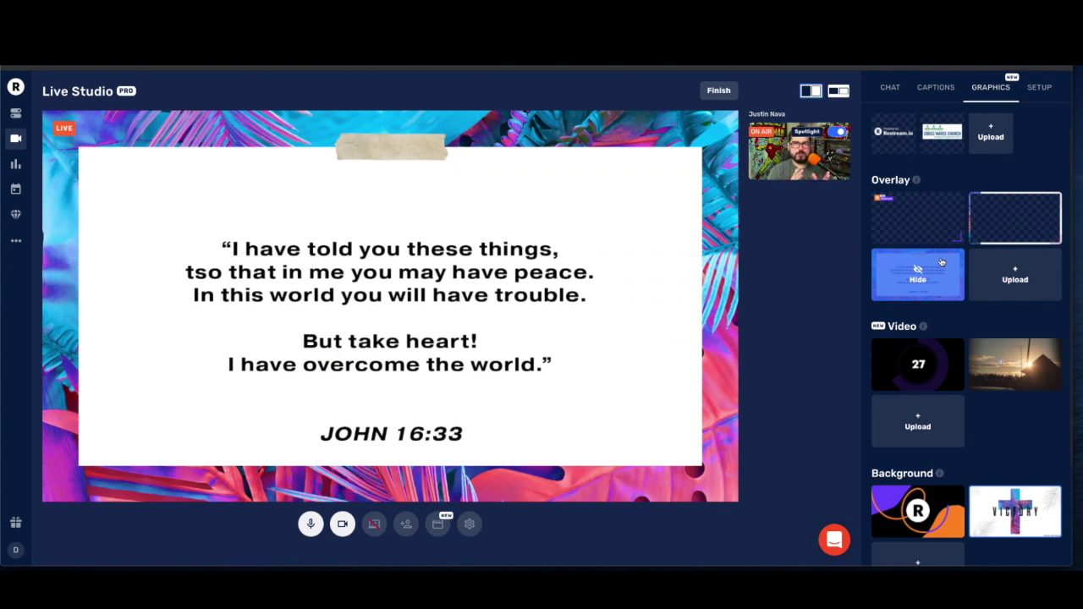
click(938, 264)
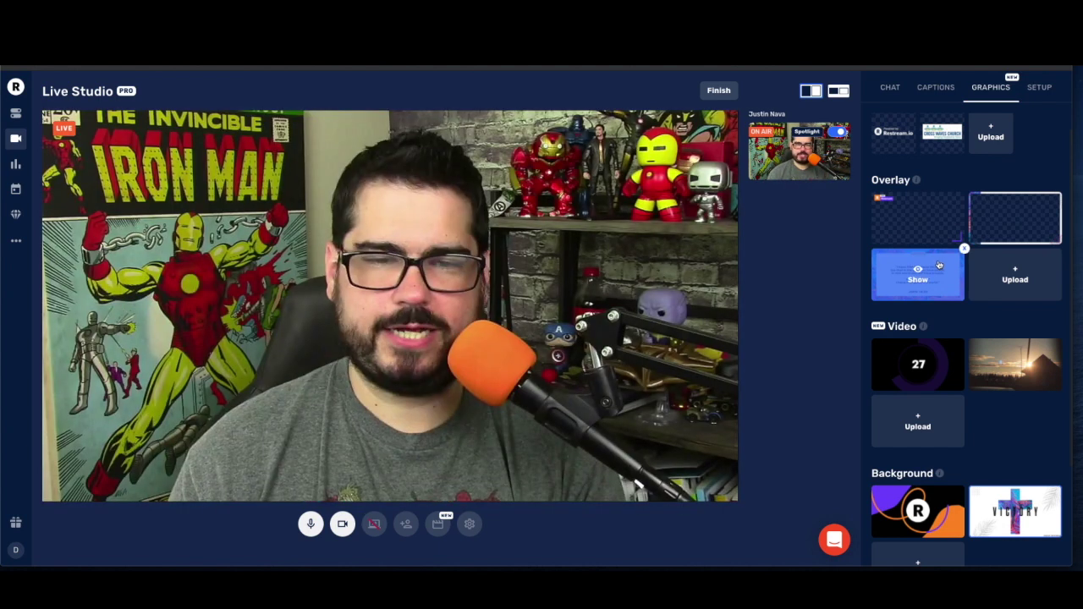
click(1024, 220)
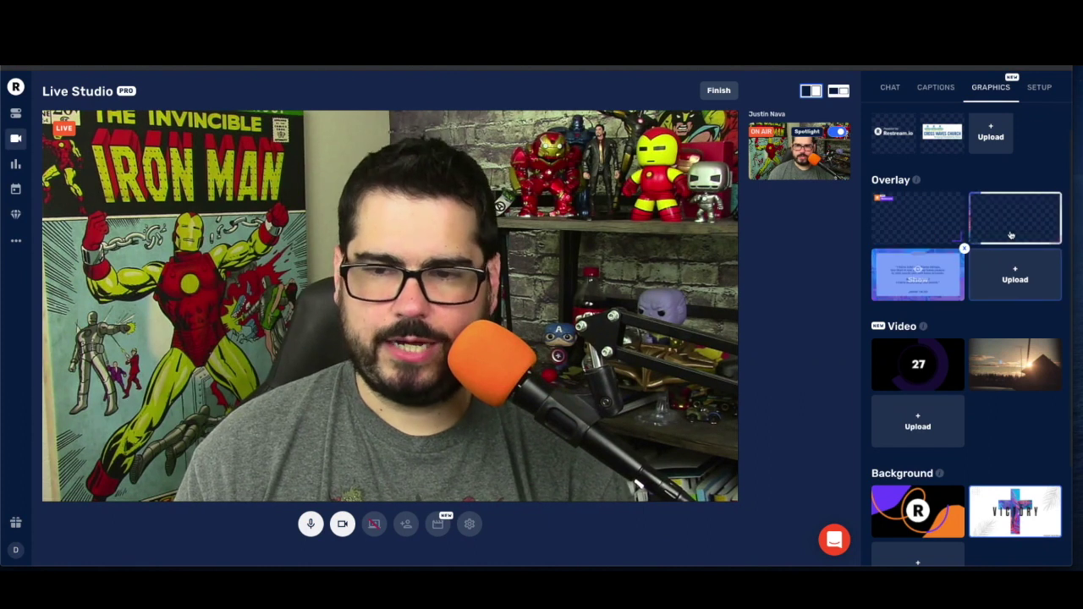
Play the uploaded sunset-thumbnail video on the live stream and hide it again
scroll(1015, 269, down, 1)
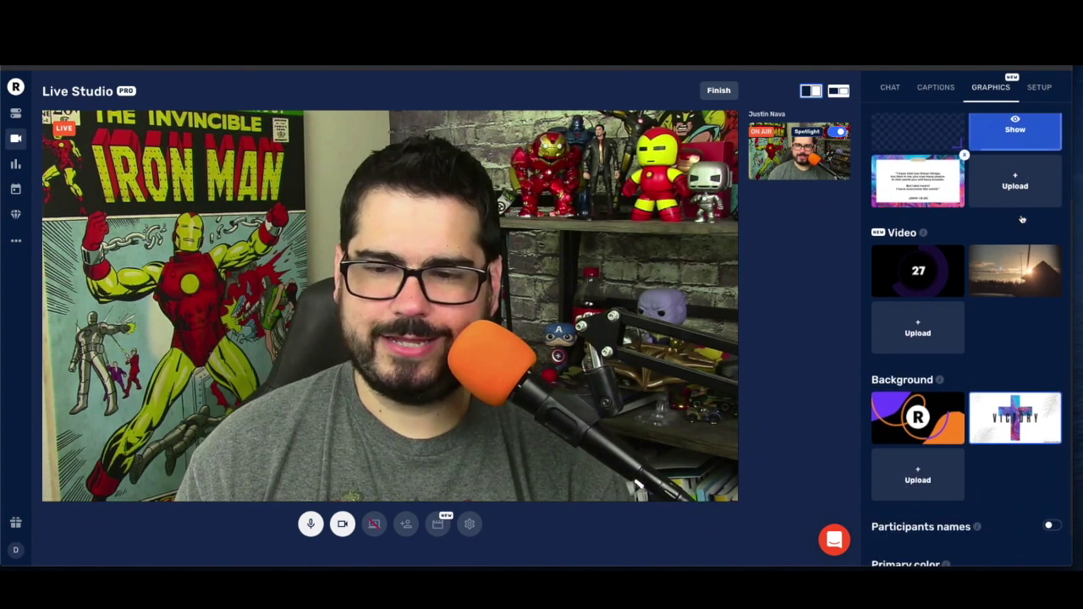
click(1012, 275)
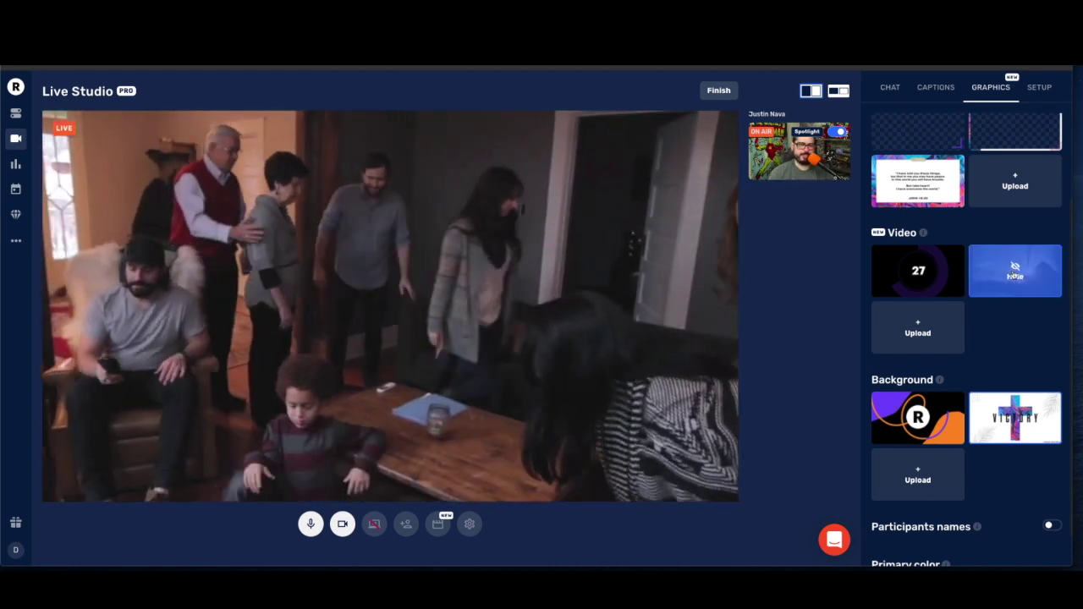
click(1006, 288)
Turn off the Victory background and take the presenter's camera off air
scroll(1006, 289, down, 1)
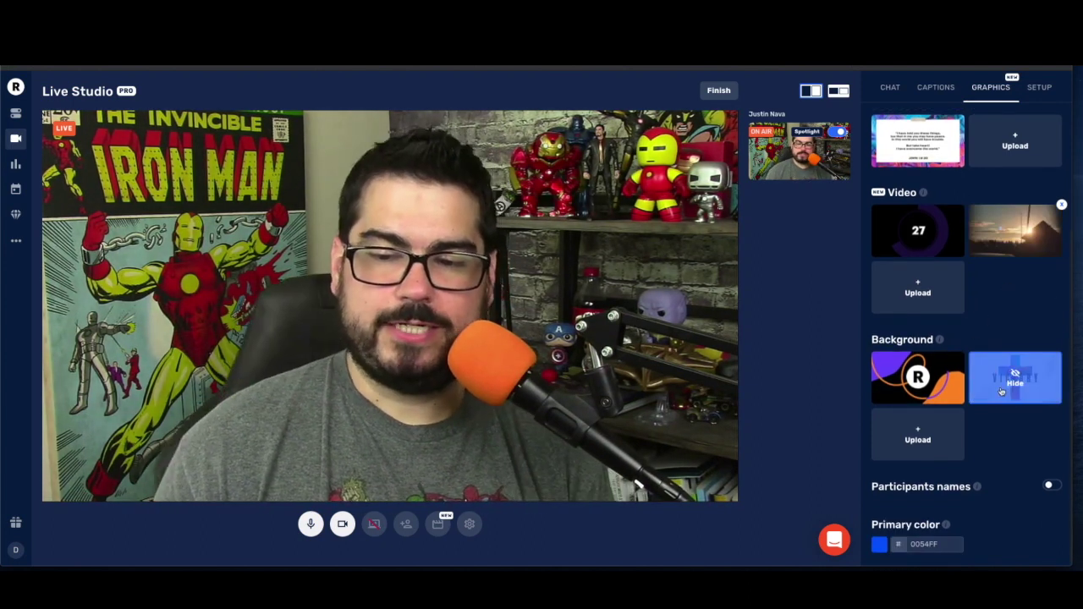
click(837, 133)
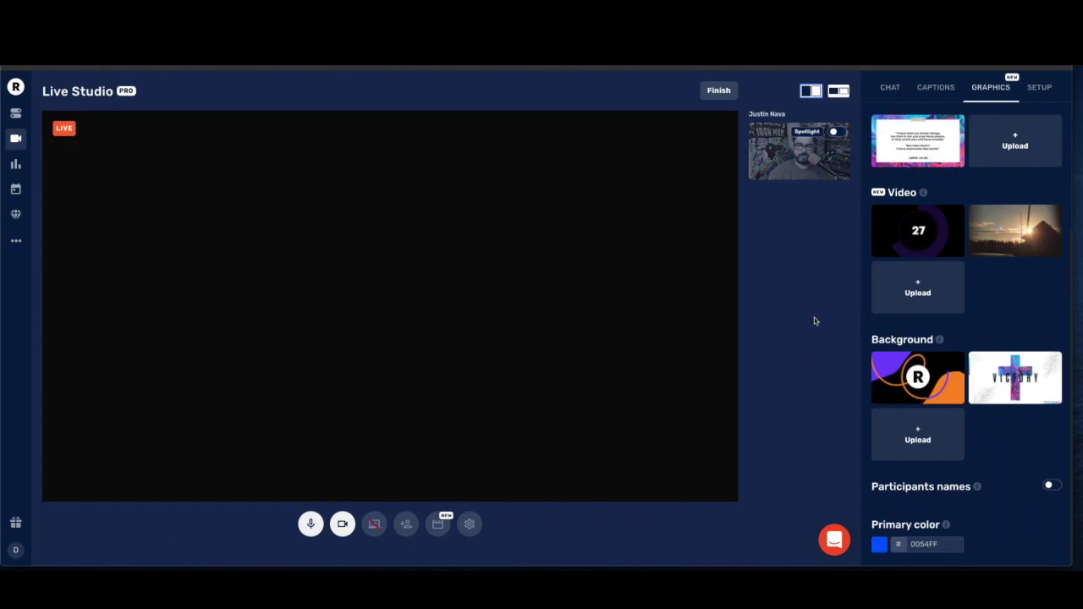
Turn on the Victory background and switch the presenter's camera on and off air repeatedly, ending with it on air
click(1015, 380)
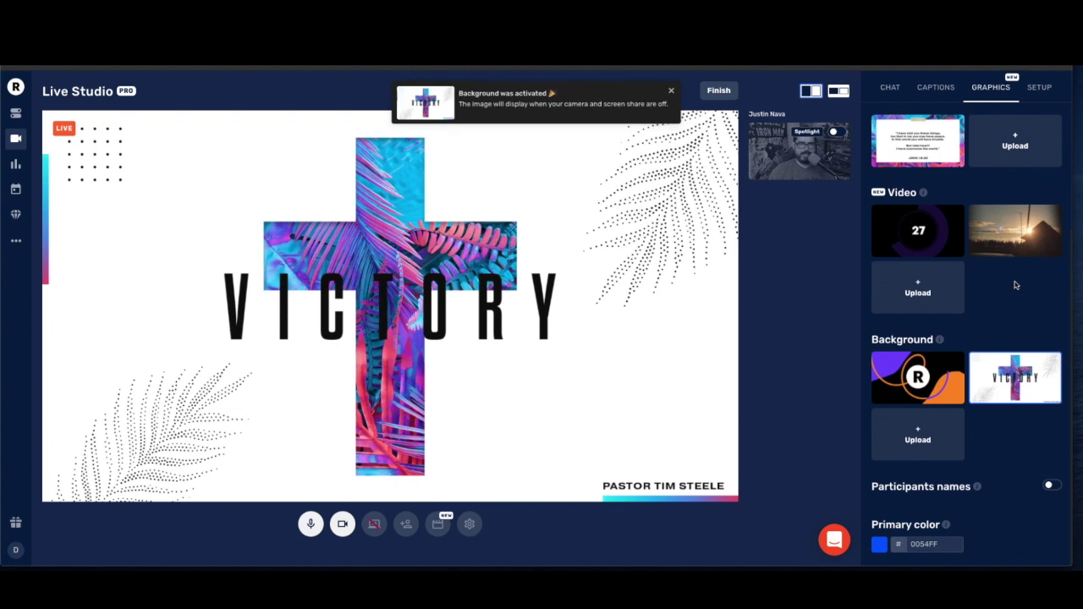
click(834, 133)
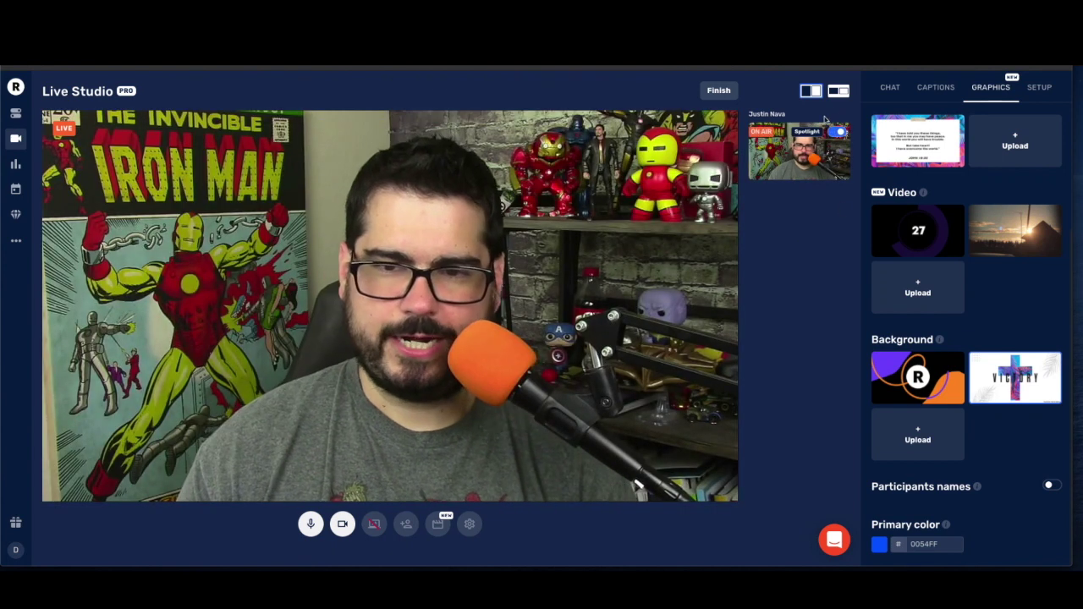
click(835, 132)
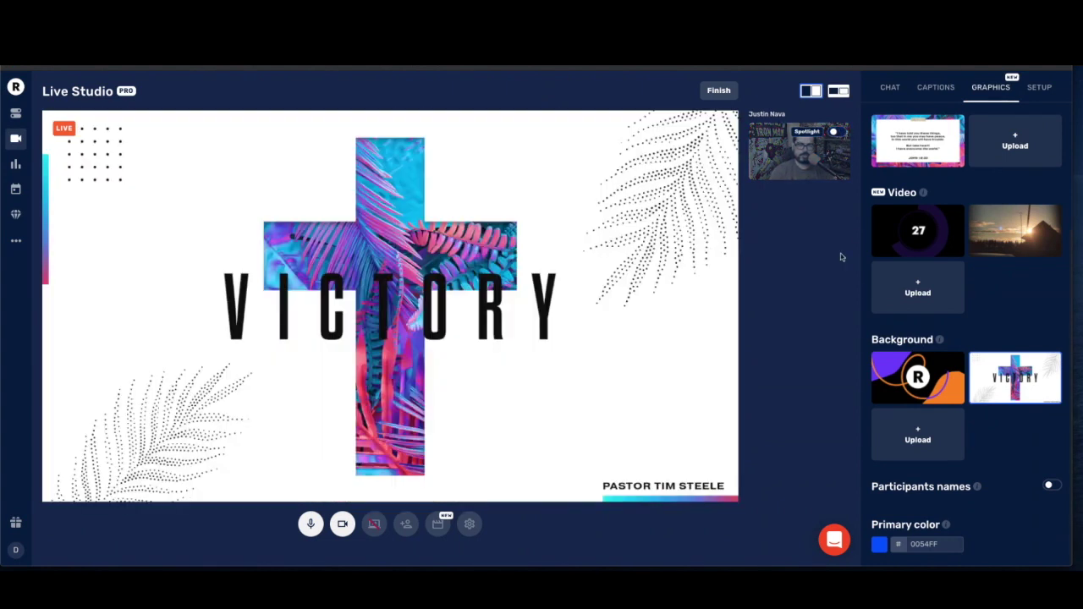
click(838, 133)
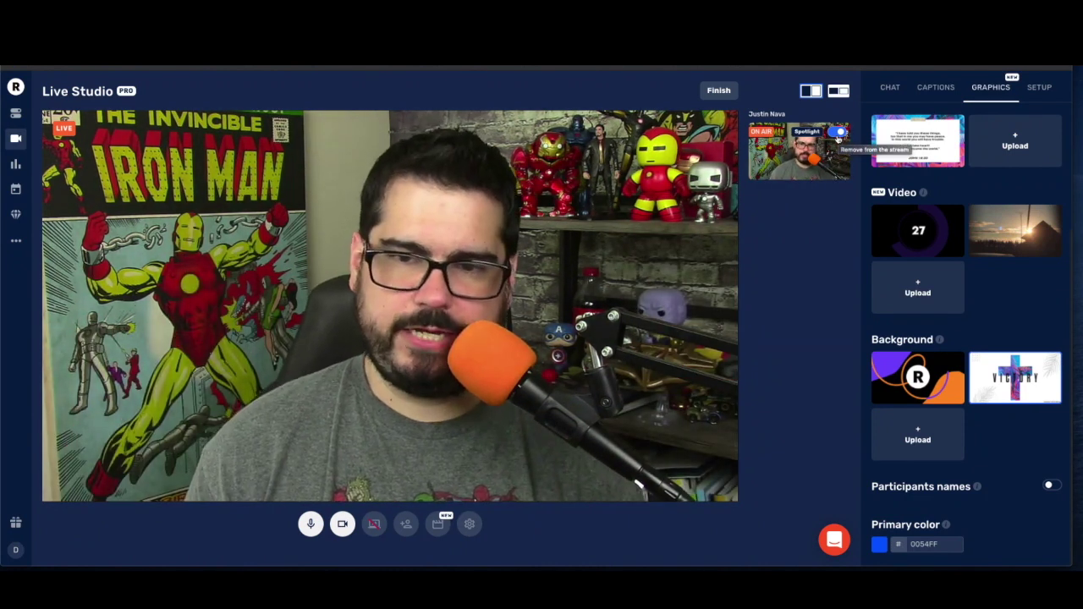
click(837, 133)
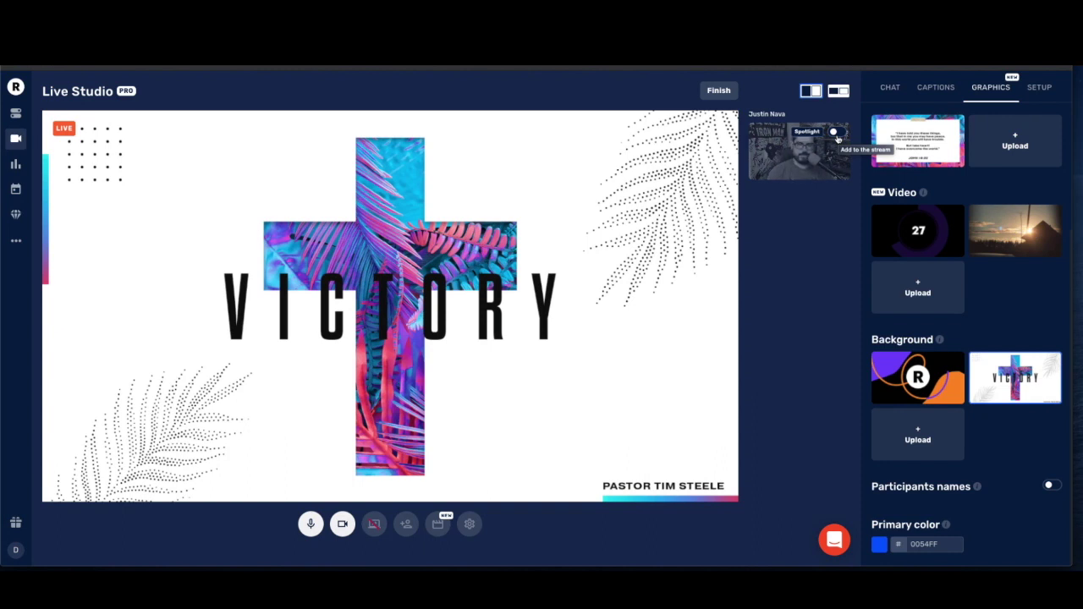
click(836, 134)
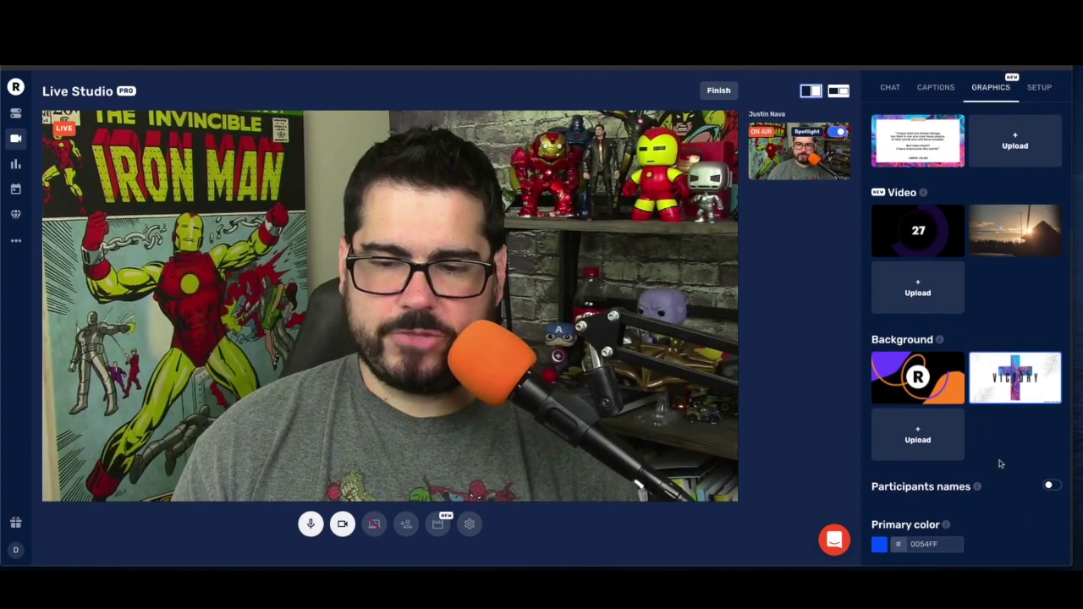
Turn on participants' names for the stream, and take the presenter's camera off air and back on
click(1051, 486)
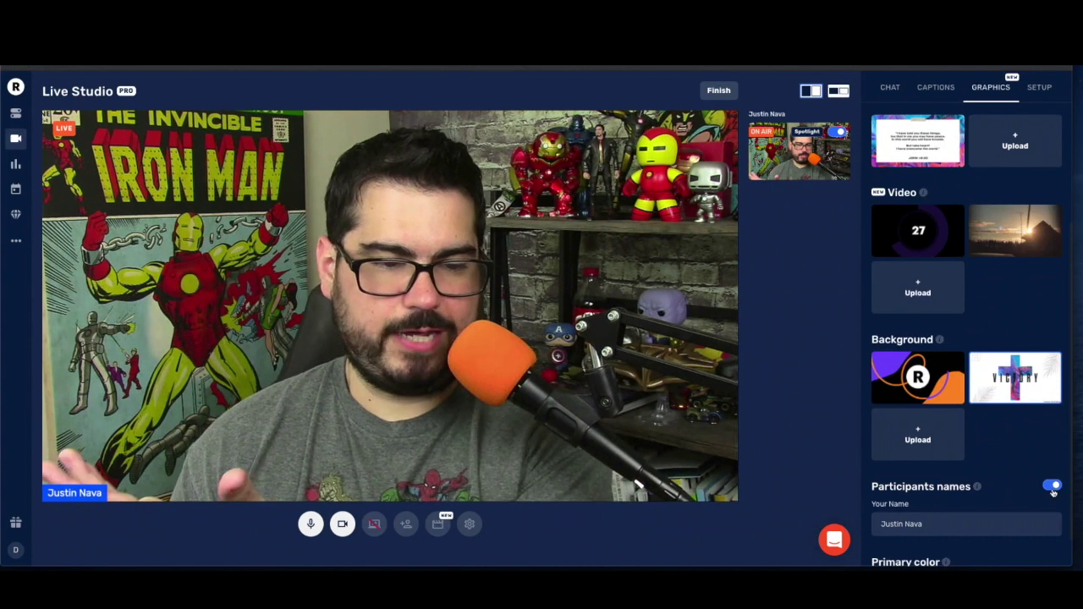
scroll(1001, 474, down, 1)
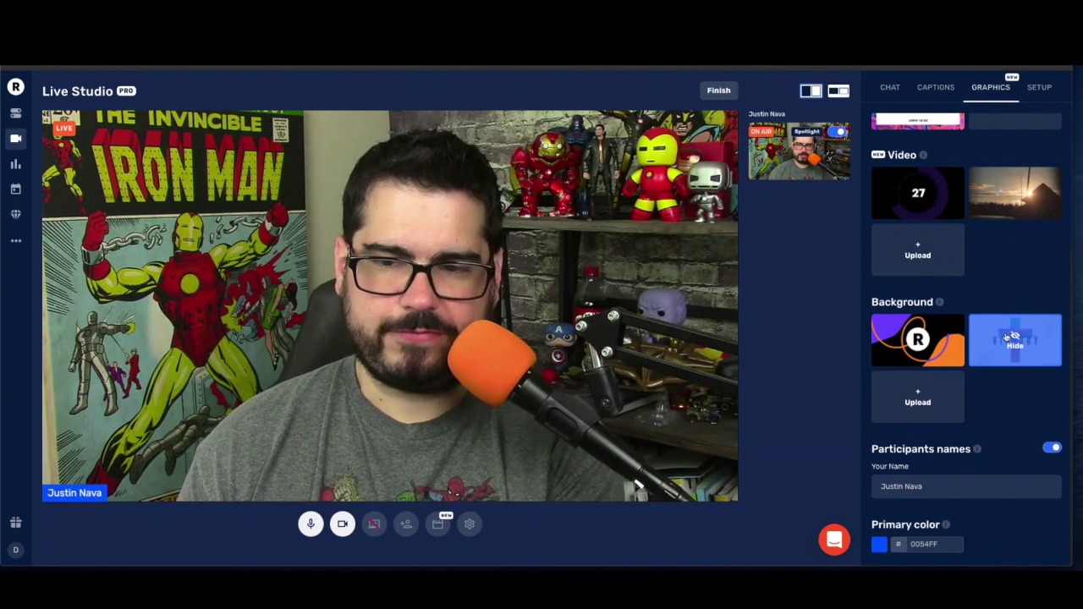
click(839, 134)
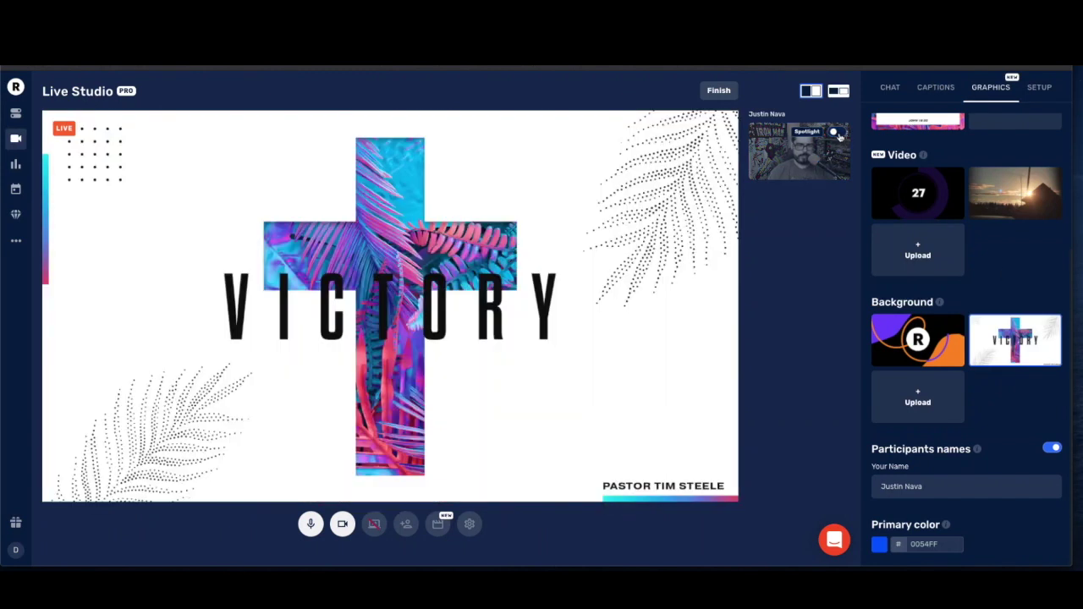
click(839, 133)
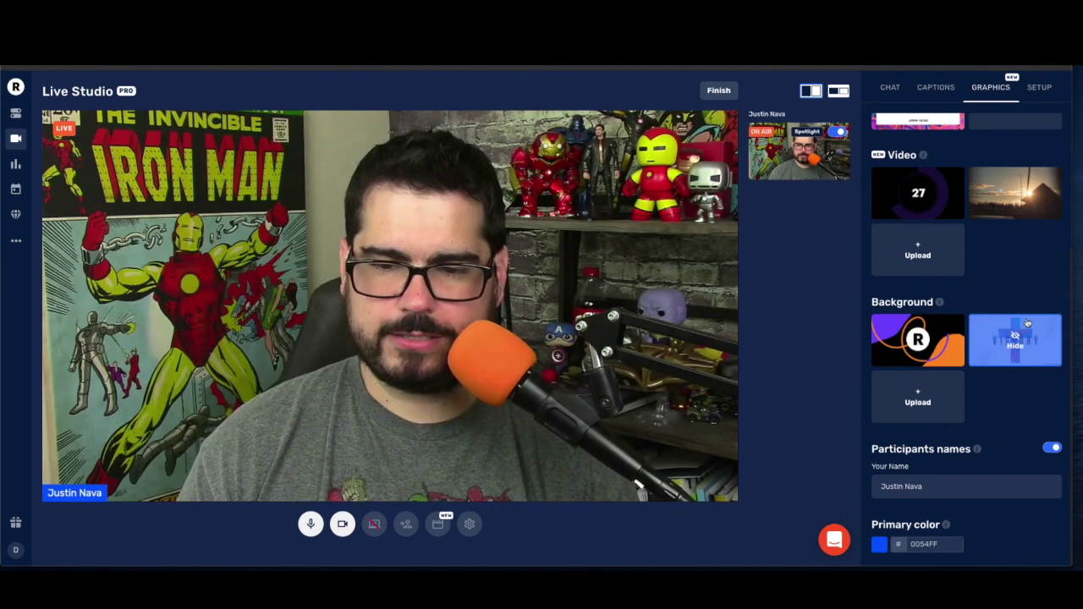
Change the stream's primary color to purple 6F2ED5
click(880, 545)
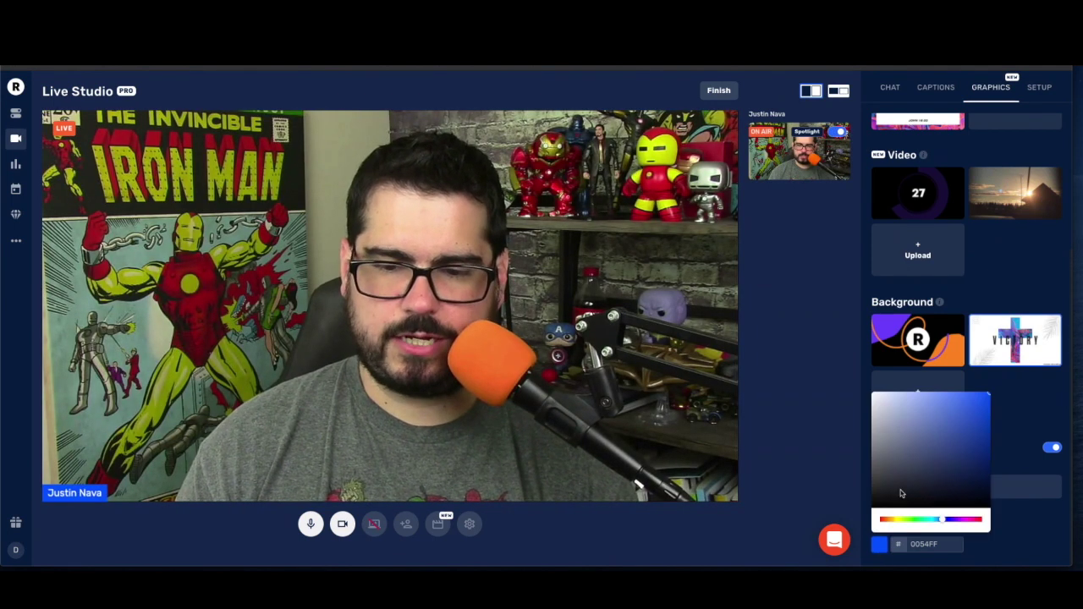
drag(944, 521, 957, 522)
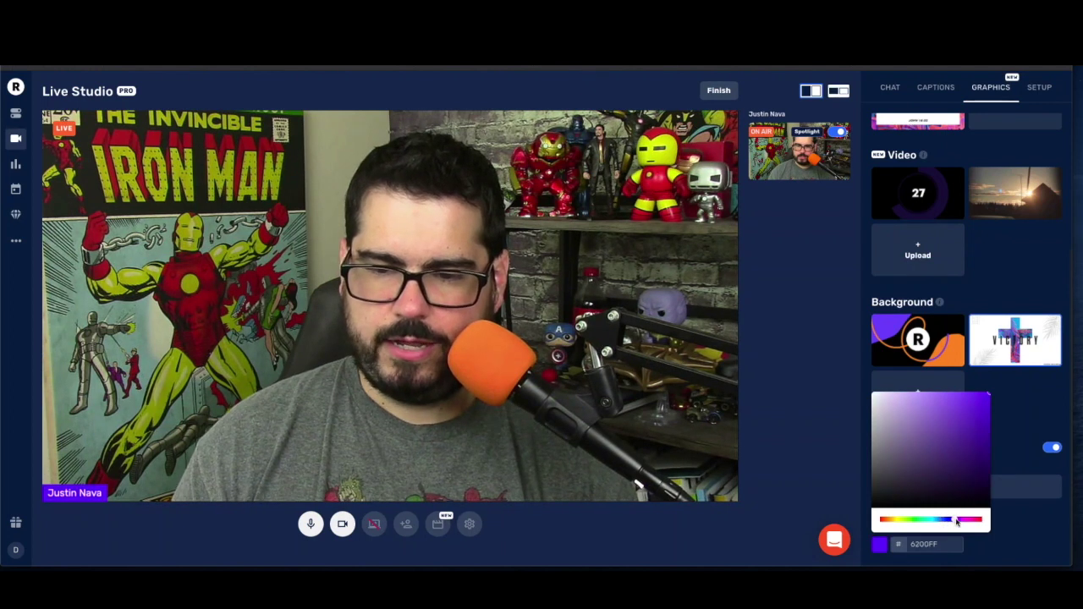
click(951, 423)
drag(963, 417, 967, 410)
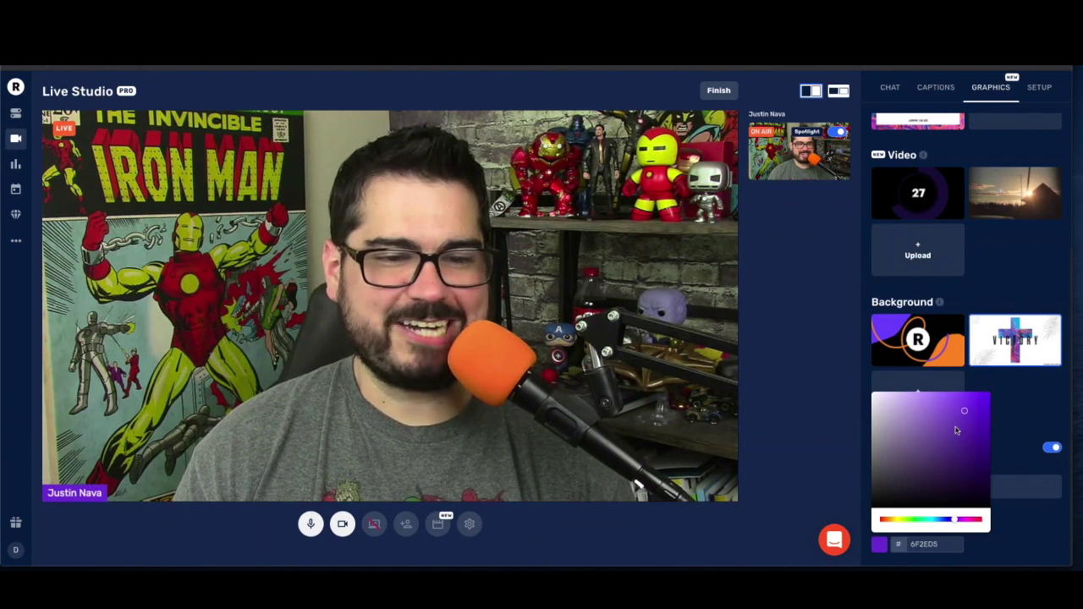
click(1013, 438)
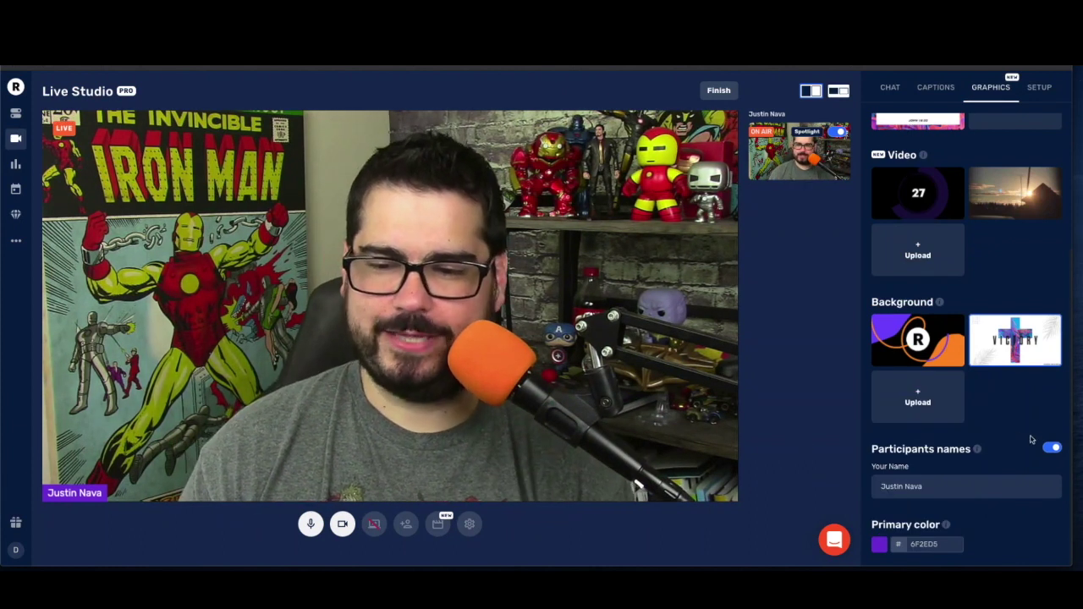
Show the "Visit our website to find a group near you!" caption on the live stream
click(941, 88)
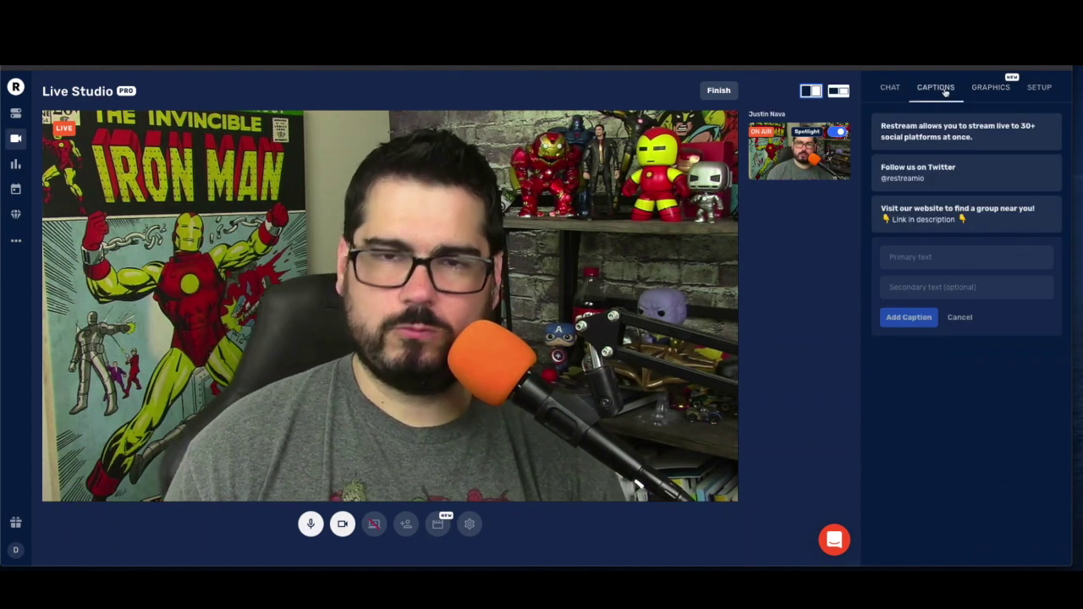
click(933, 218)
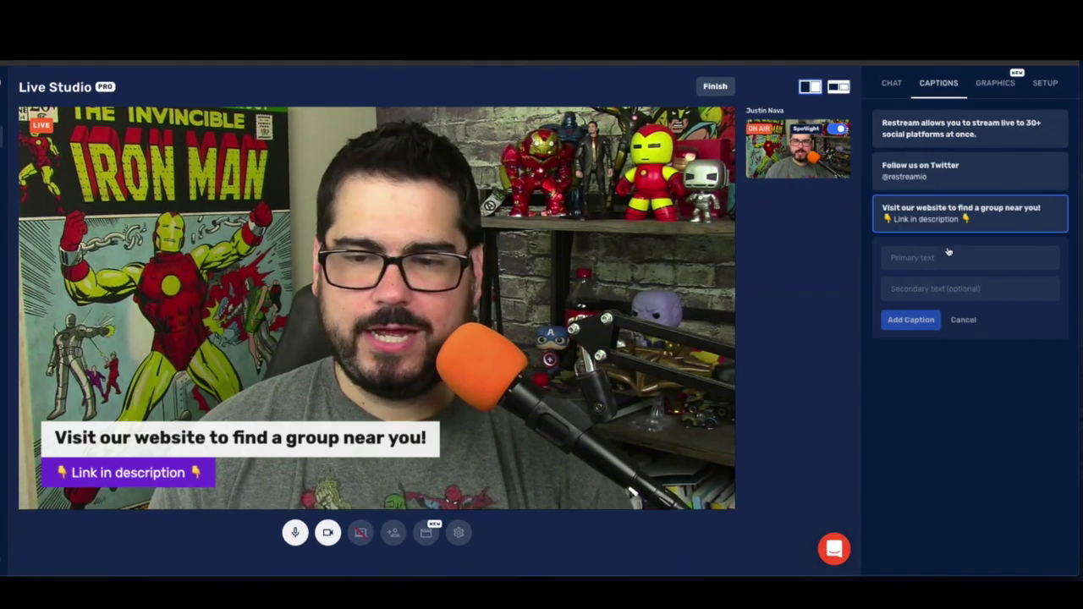
Add a caption with primary text "John 3:16" and secondary text "For God so loved the world...", and show it on the stream
click(942, 258)
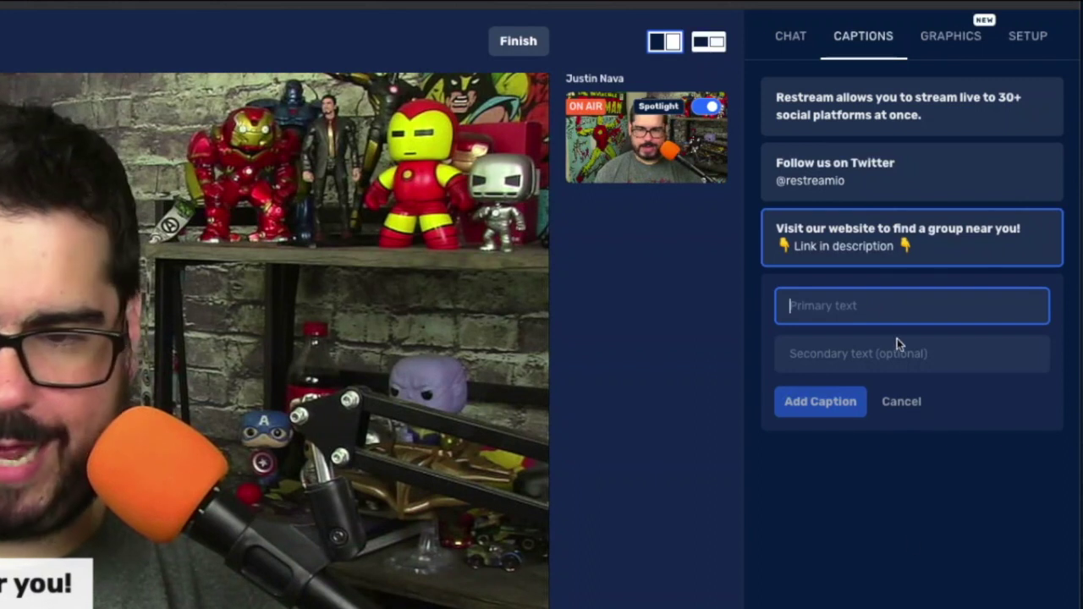
text(Joh)
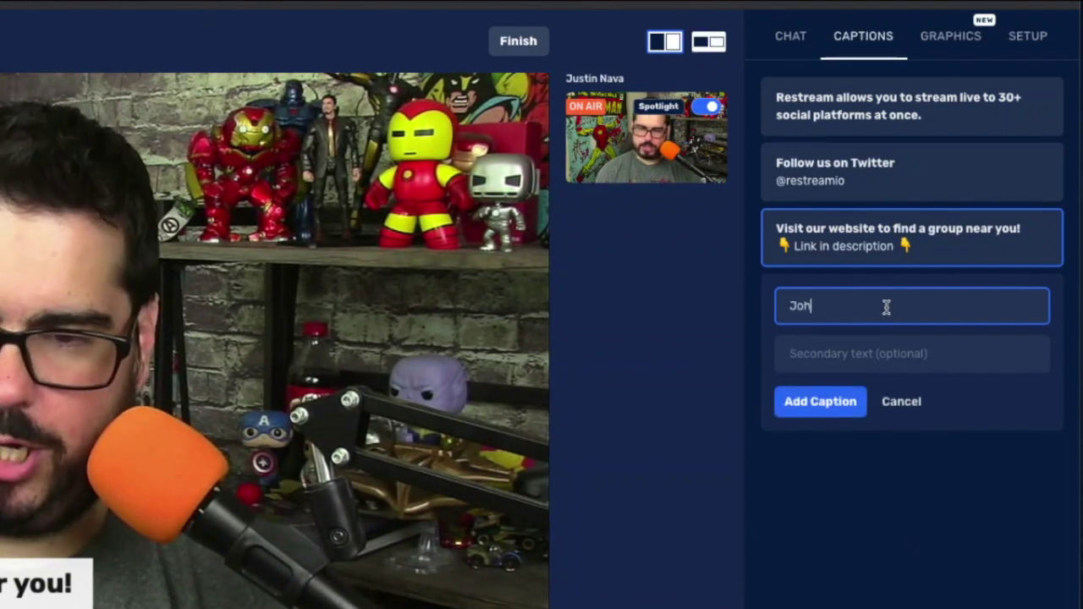
text(n 3:15)
key(BackSpace)
text(6)
key(Tab)
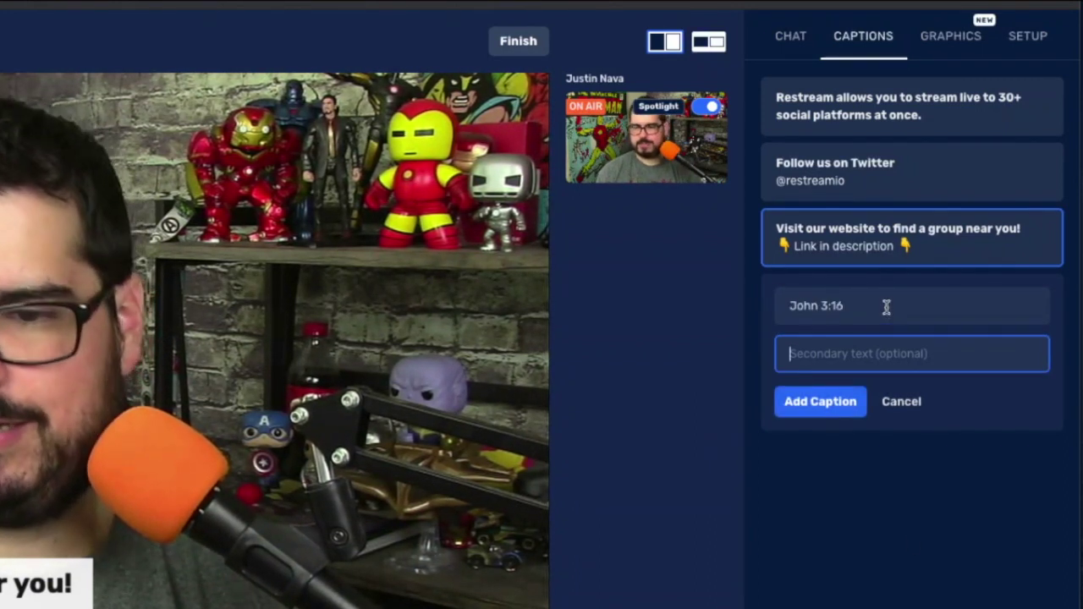
text(For Got)
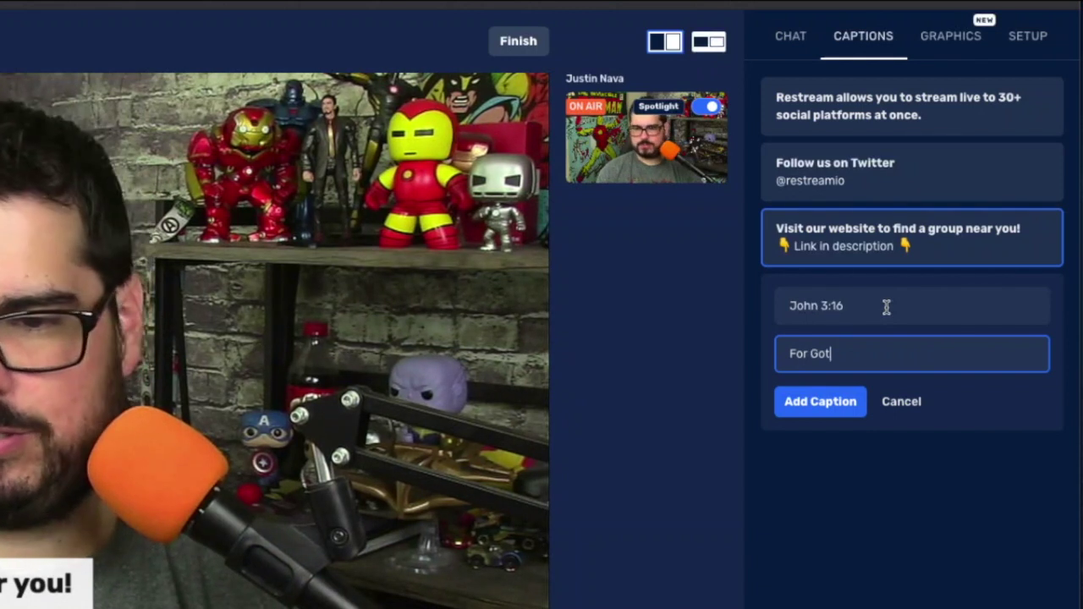
text( So)
key(BackSpace)
text(so )
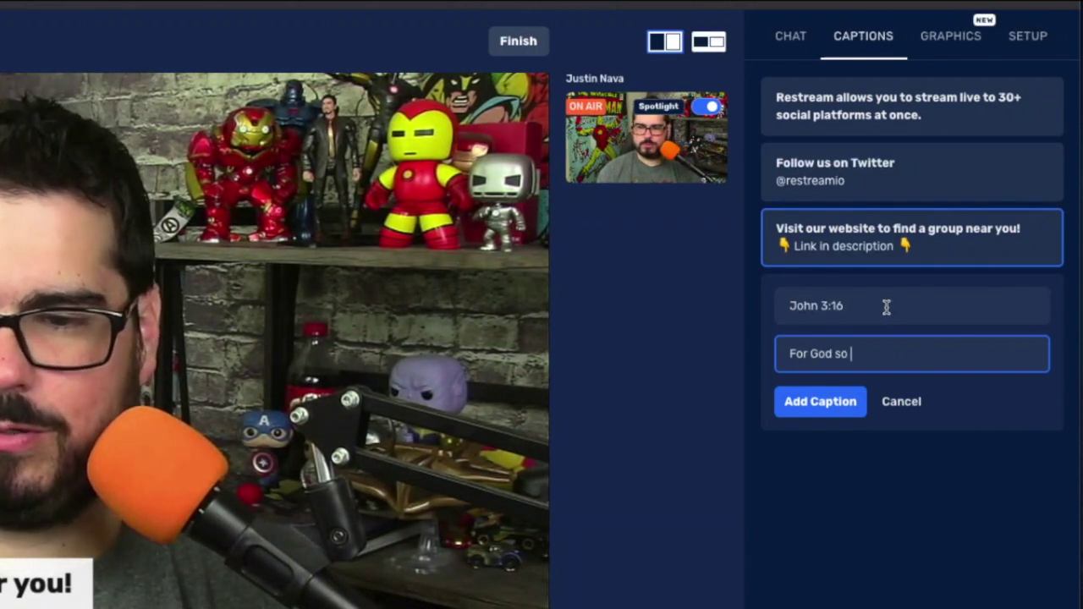
text(loved the world...)
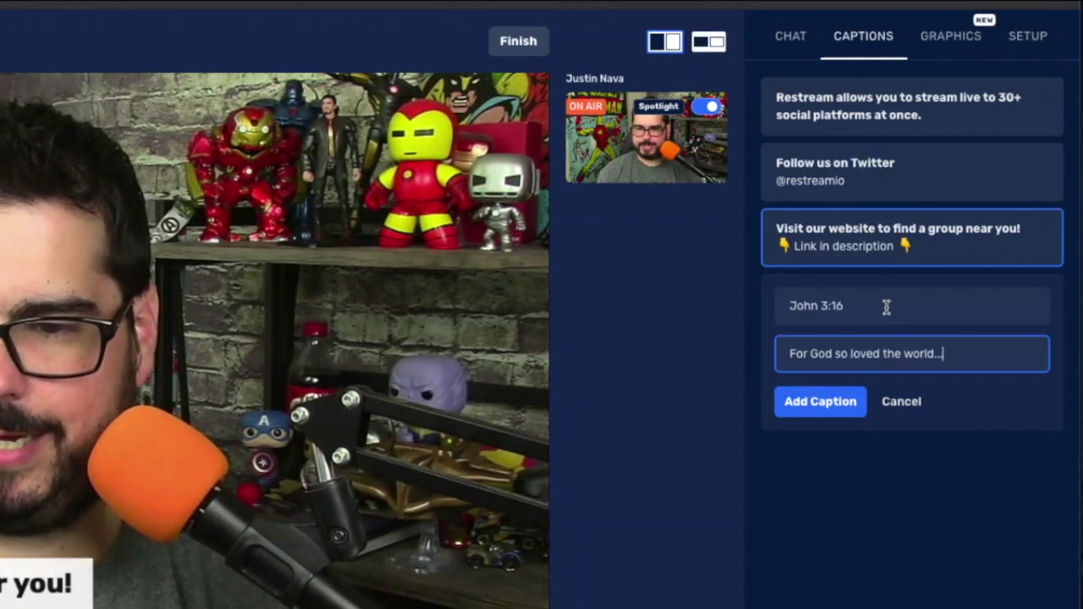
click(840, 408)
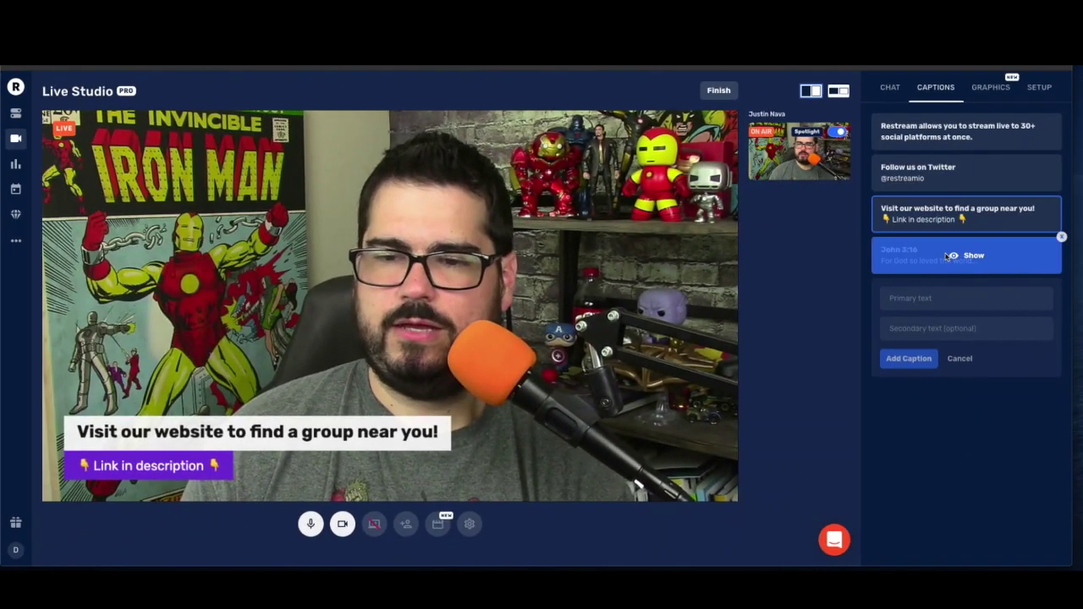
click(917, 279)
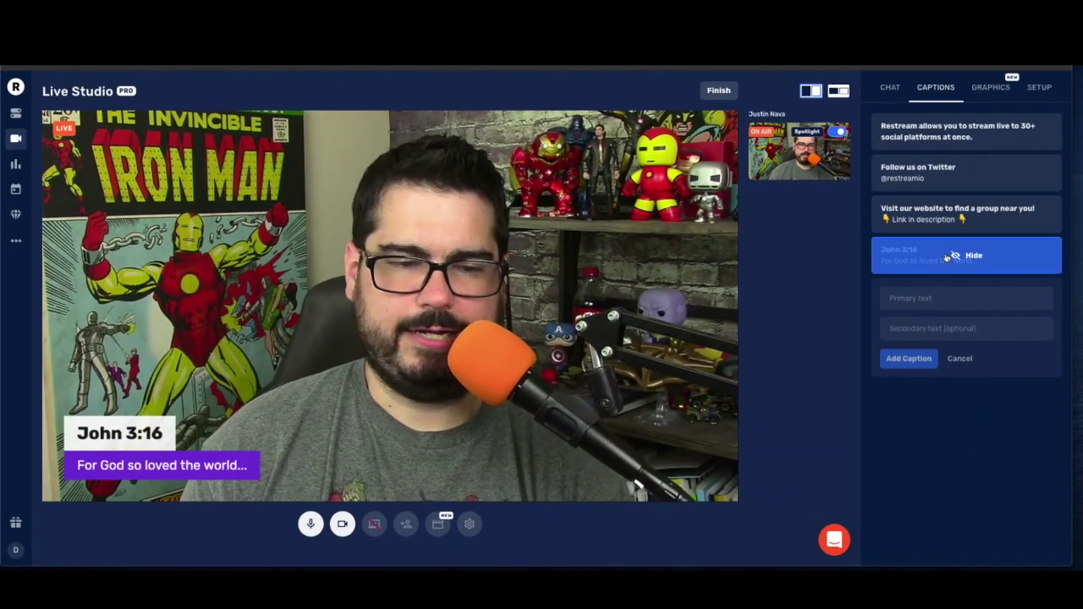
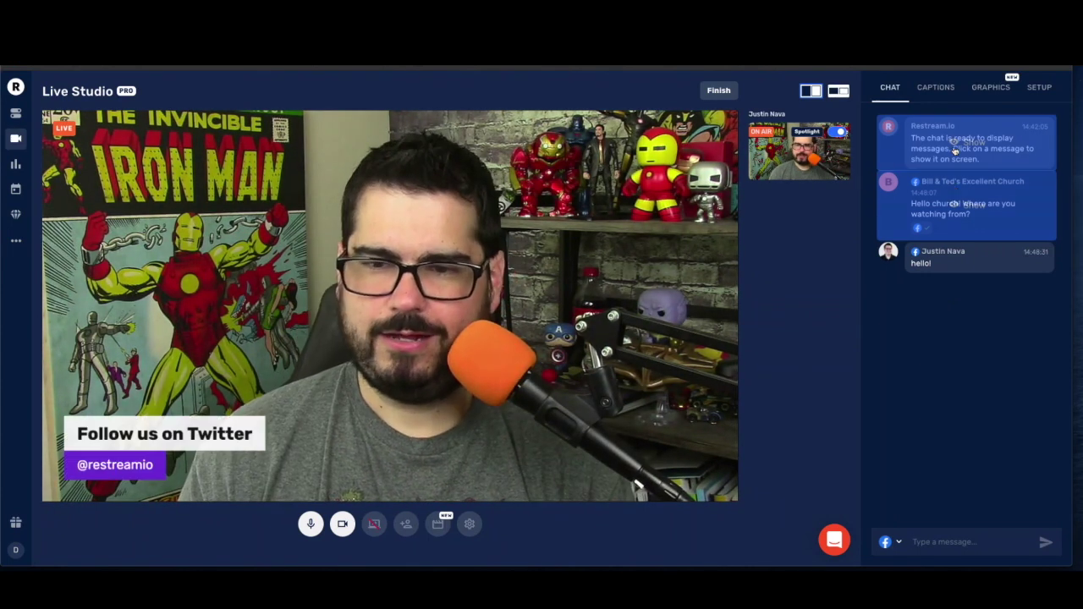
Hide the "Follow us on Twitter" caption from the live stream
mouse_move(954, 129)
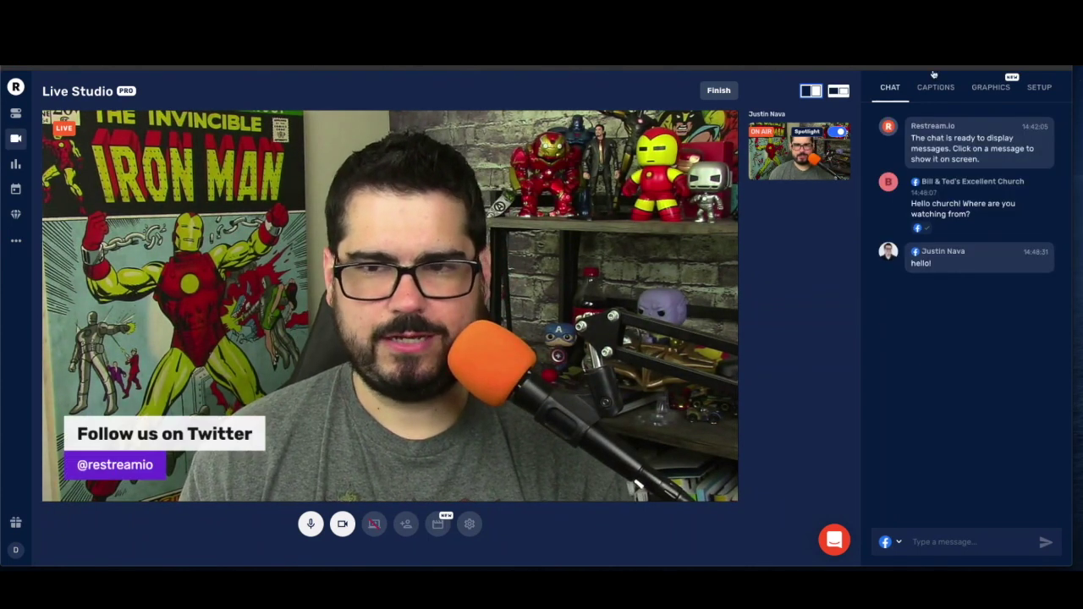
click(933, 88)
click(955, 183)
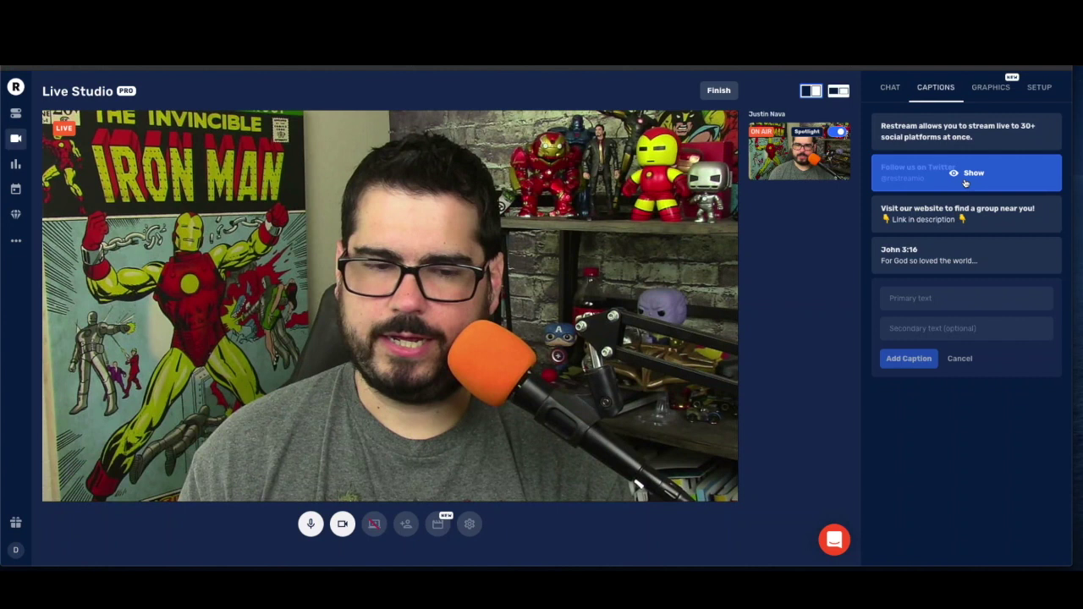
Show the chat message "Hello church! Where are you watching from?" on the stream, and switch to "Pray for my mom please"
click(890, 88)
click(970, 215)
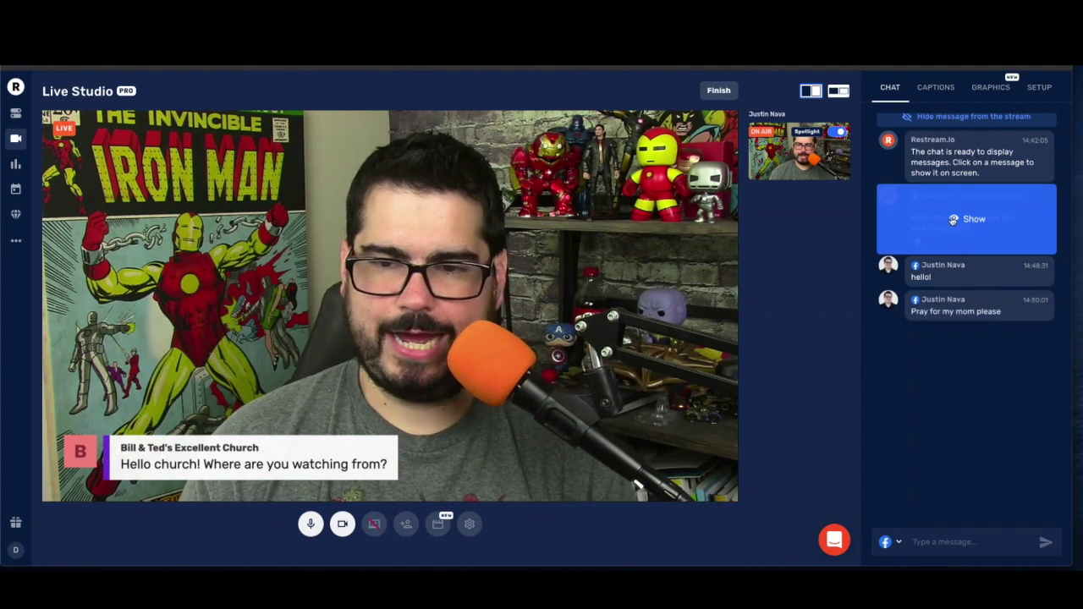
click(959, 317)
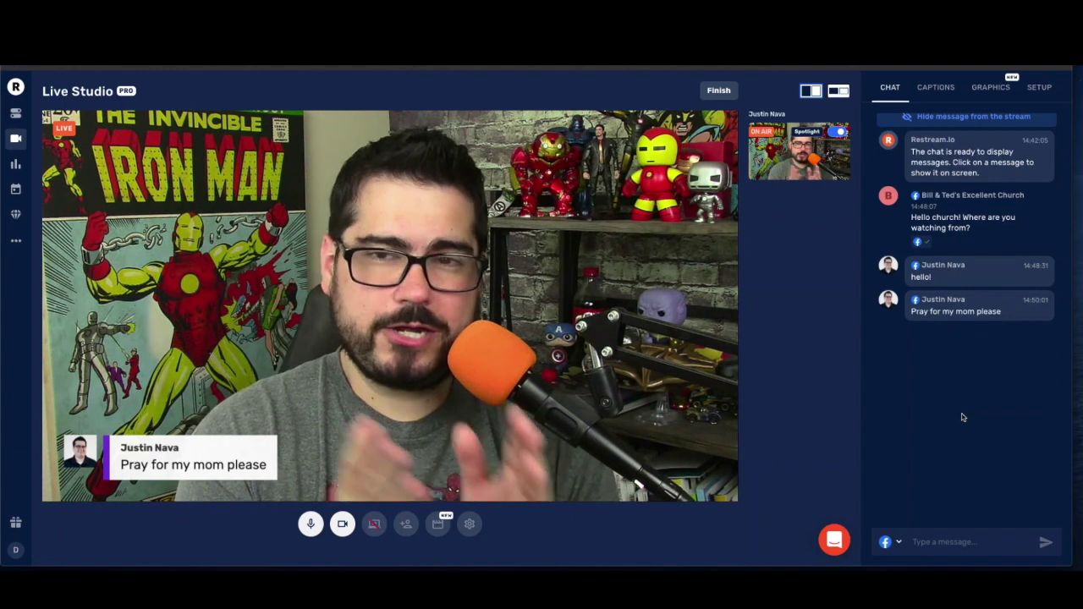
Replace the on-screen chat message with the John 3:16 caption, hide that caption, and return to the chat messages
click(934, 86)
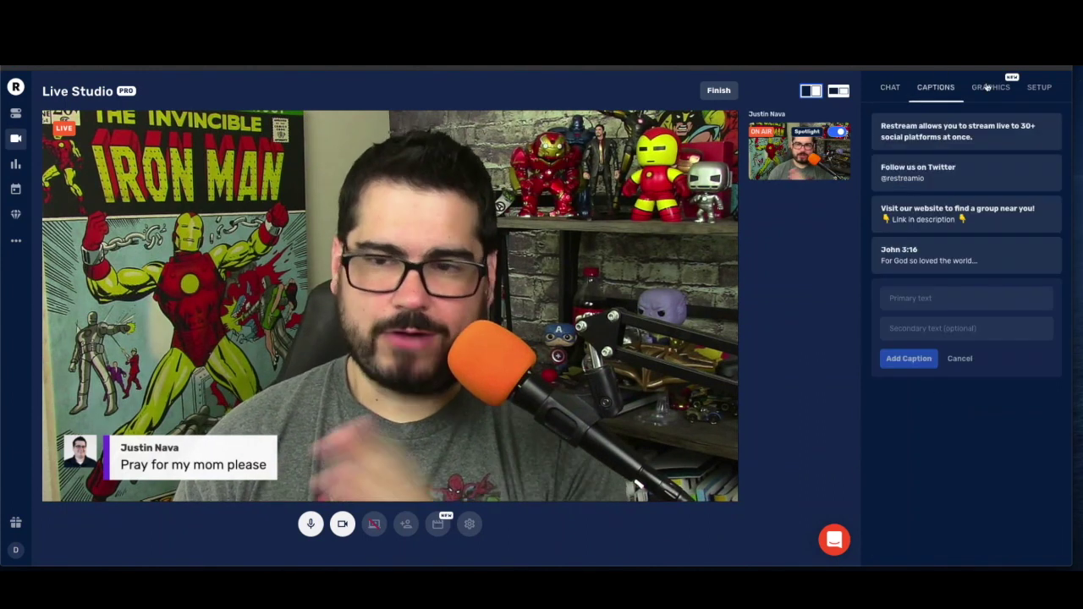
click(990, 87)
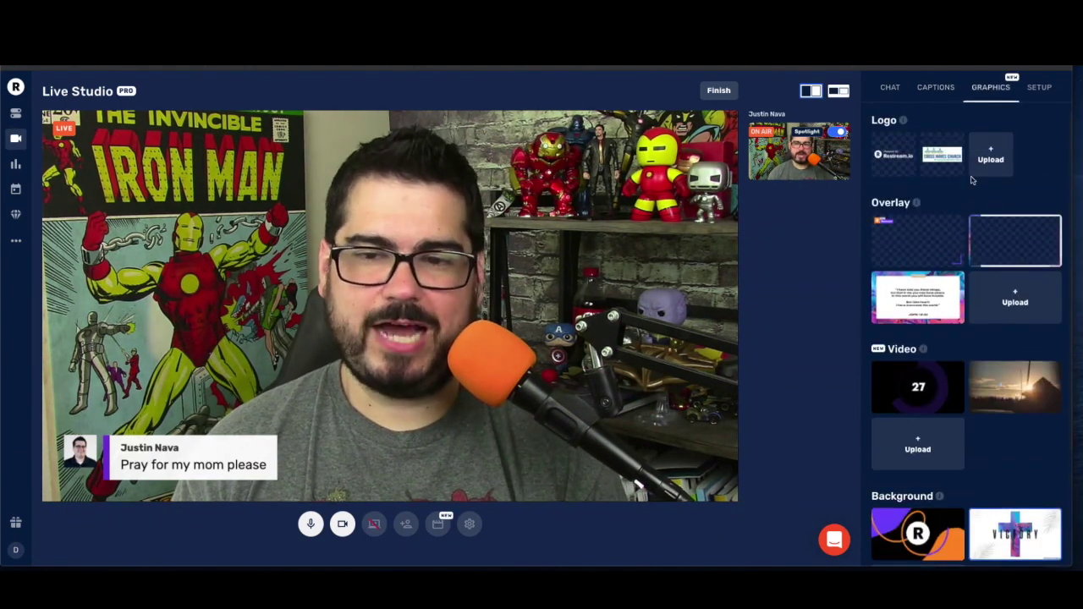
click(935, 88)
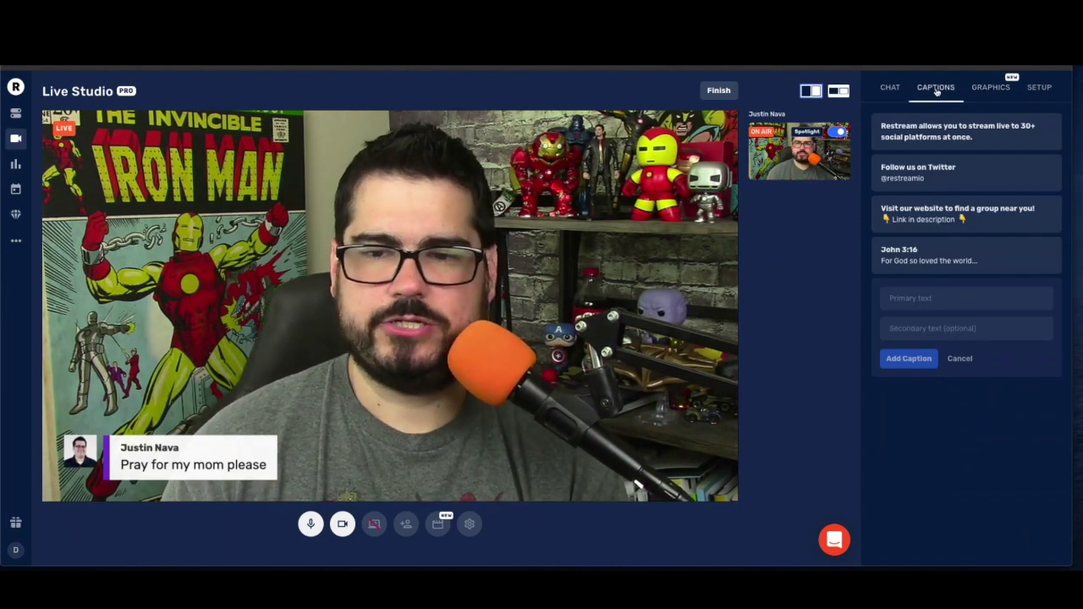
click(933, 250)
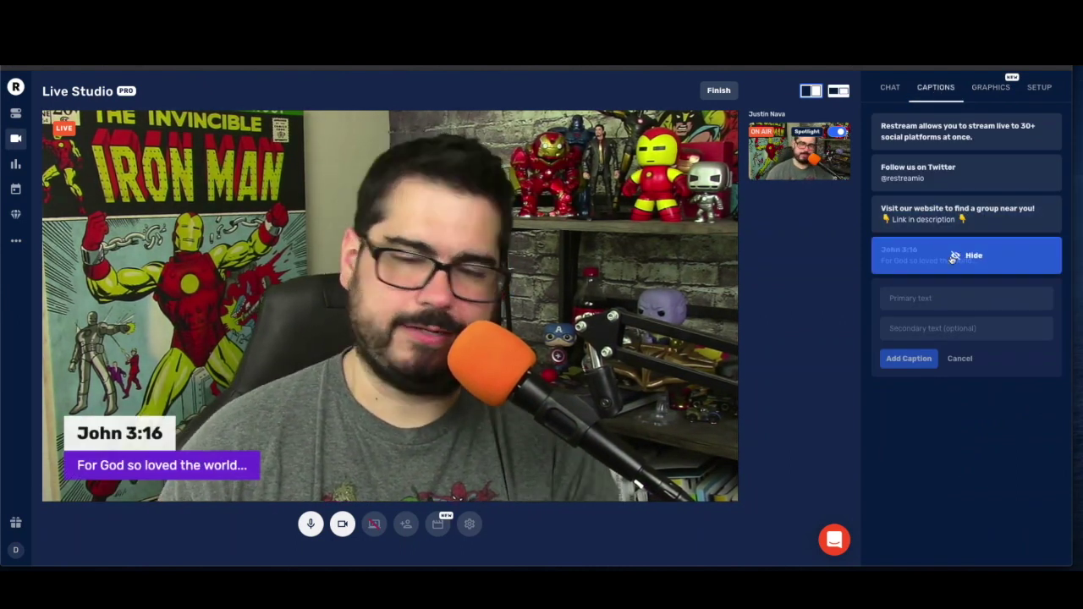
click(968, 255)
click(890, 98)
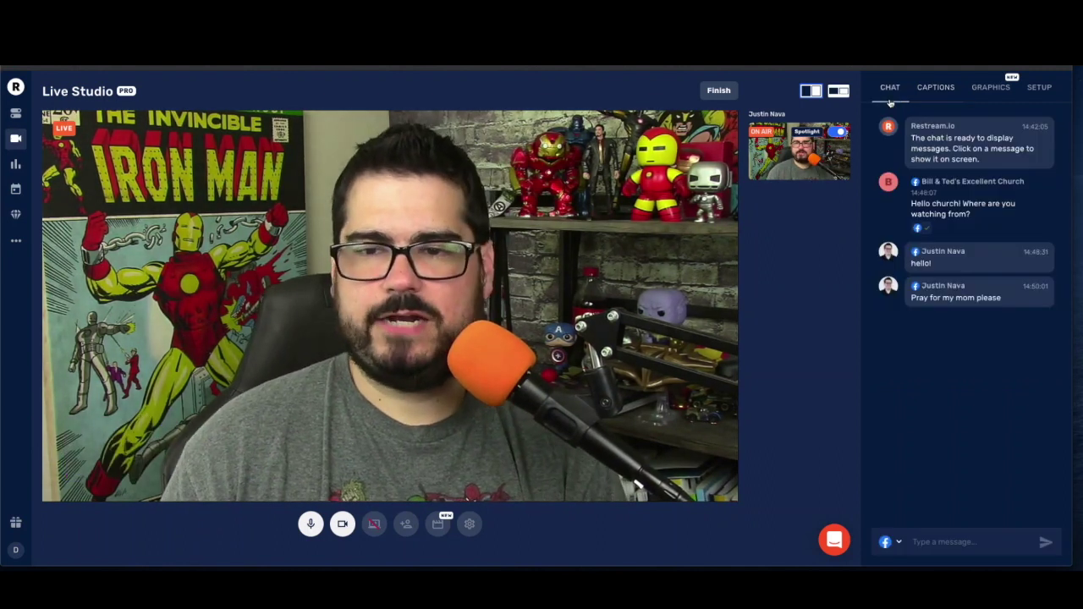